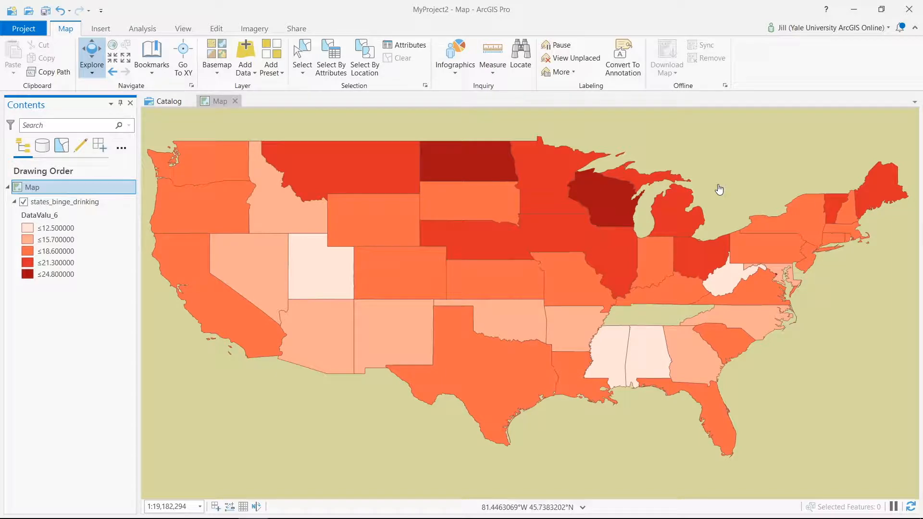
Open the states_binge_drinking attribute table, widen the Question column and review the DataValue and DataValueA fields.
right_click(94, 206)
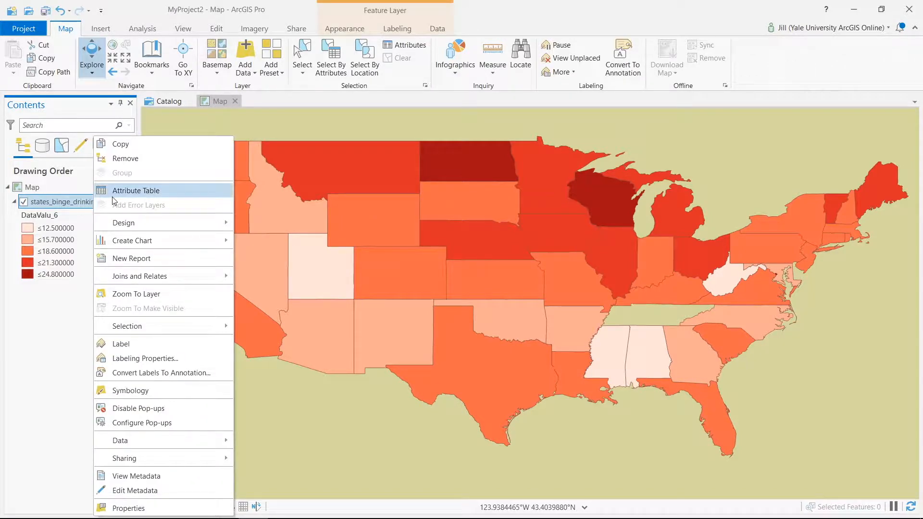
click(113, 194)
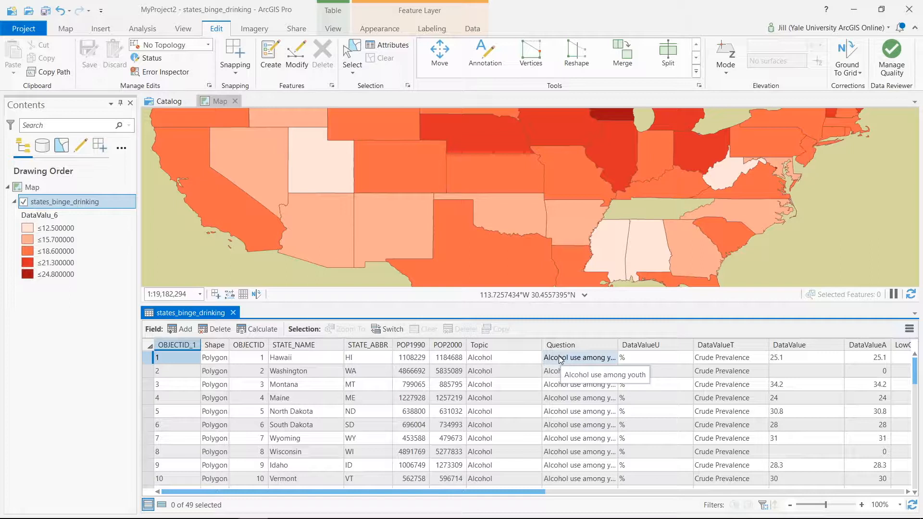
drag(618, 346, 639, 345)
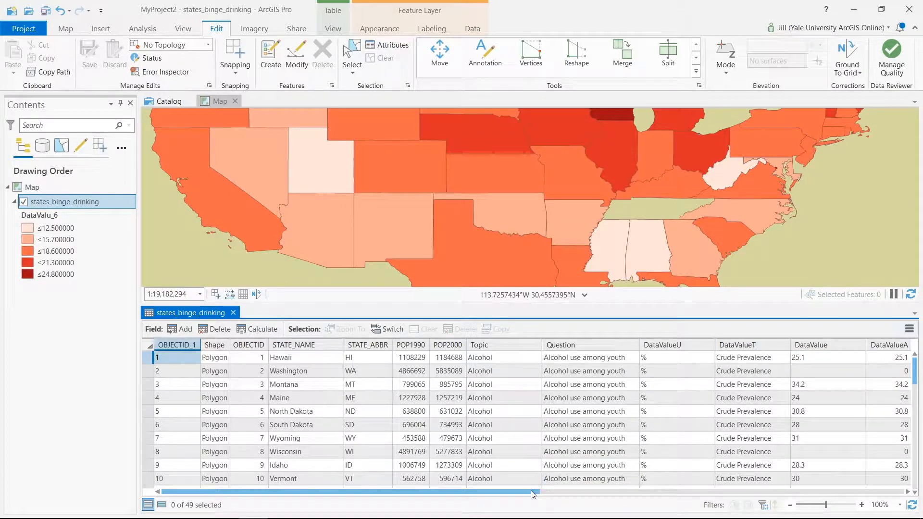
drag(533, 494, 743, 478)
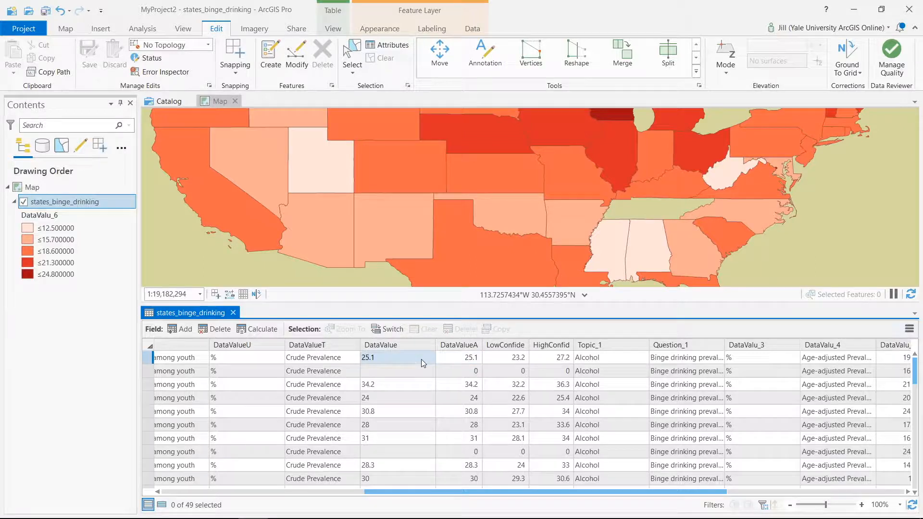
mouse_move(408, 352)
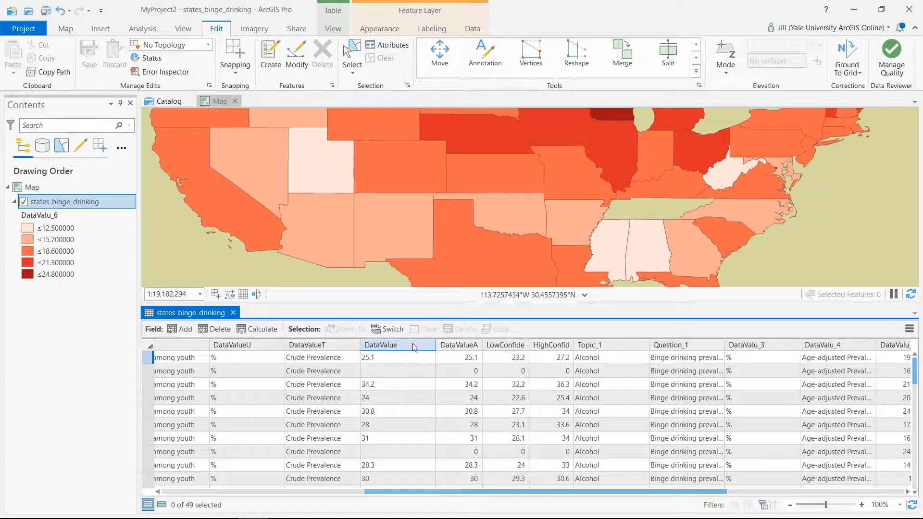
mouse_move(451, 347)
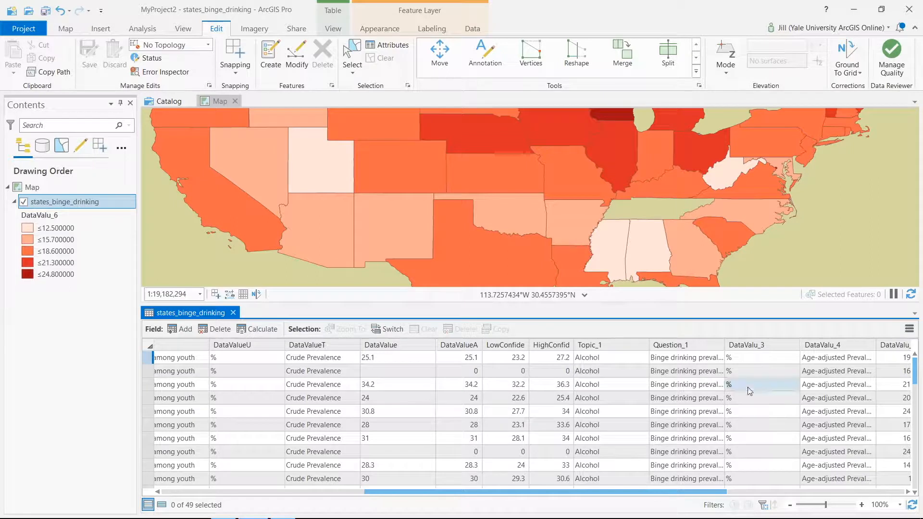
Widen the Question_1 column, review the remaining binge drinking fields such as DataValu_6, and close the attribute table.
drag(724, 343, 851, 339)
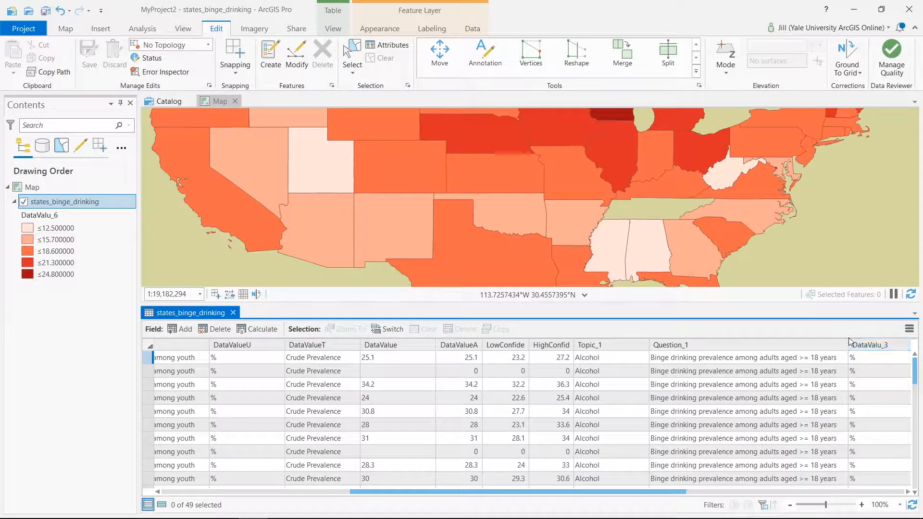
drag(645, 495, 817, 488)
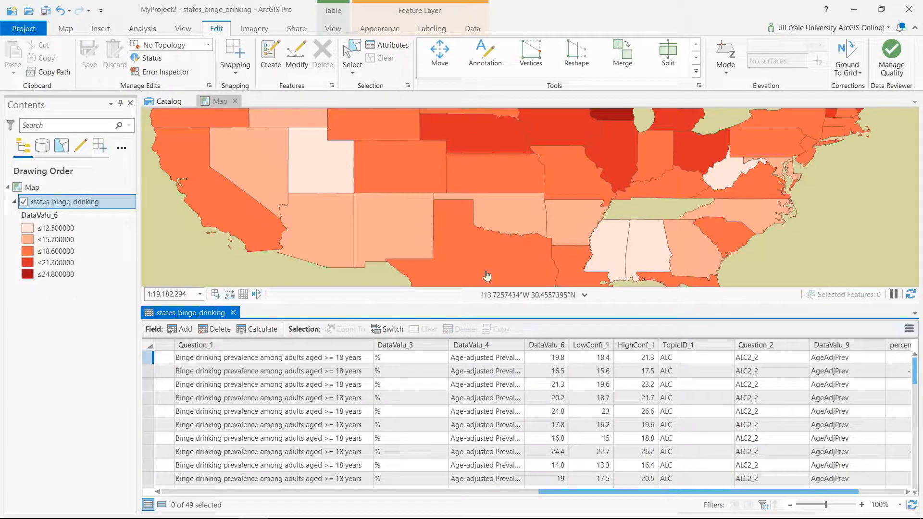
mouse_move(424, 4)
click(387, 21)
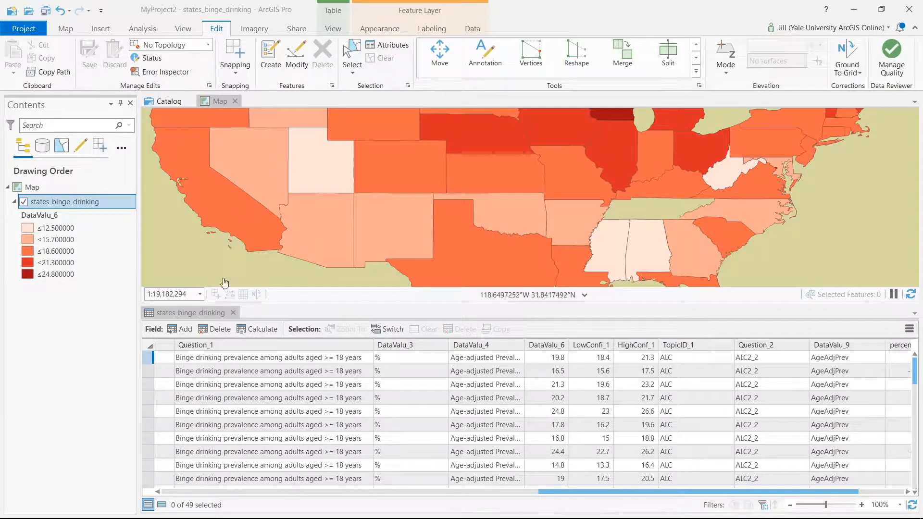
click(233, 313)
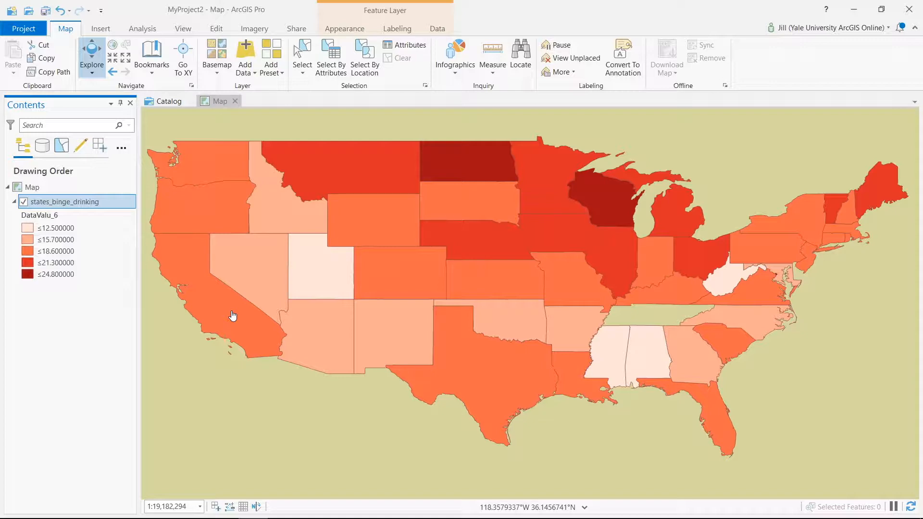
Export the states_binge_drinking features to MyProject2.gdb as a new feature class named states_binge_copy, and close the geoprocessing tool.
right_click(96, 204)
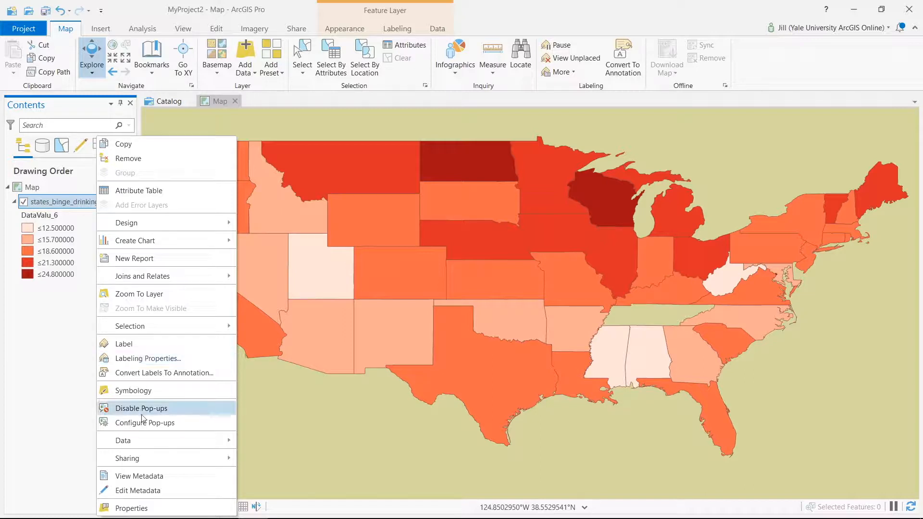
mouse_move(147, 438)
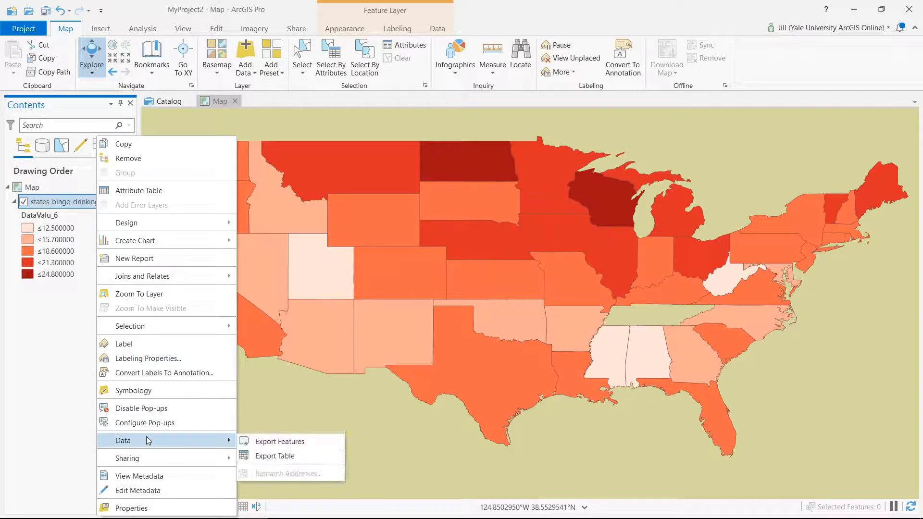
click(263, 443)
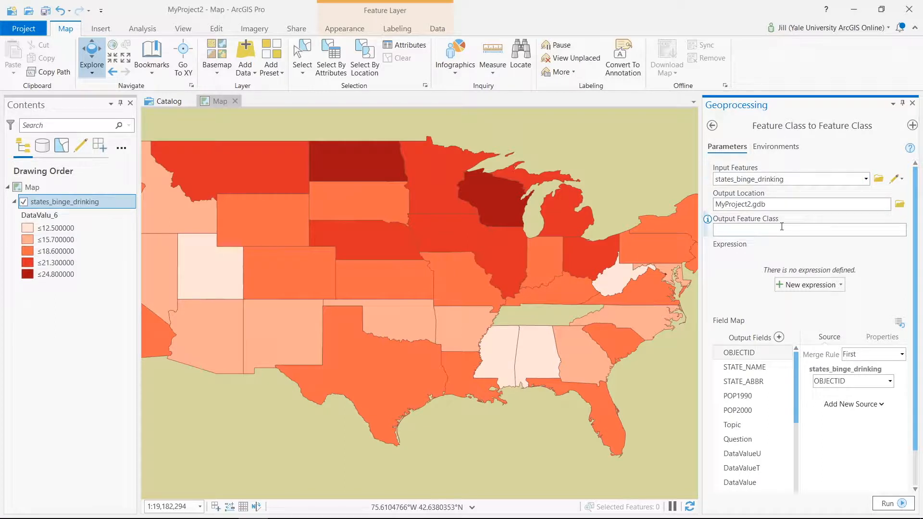
text(states_binge_copy)
click(890, 503)
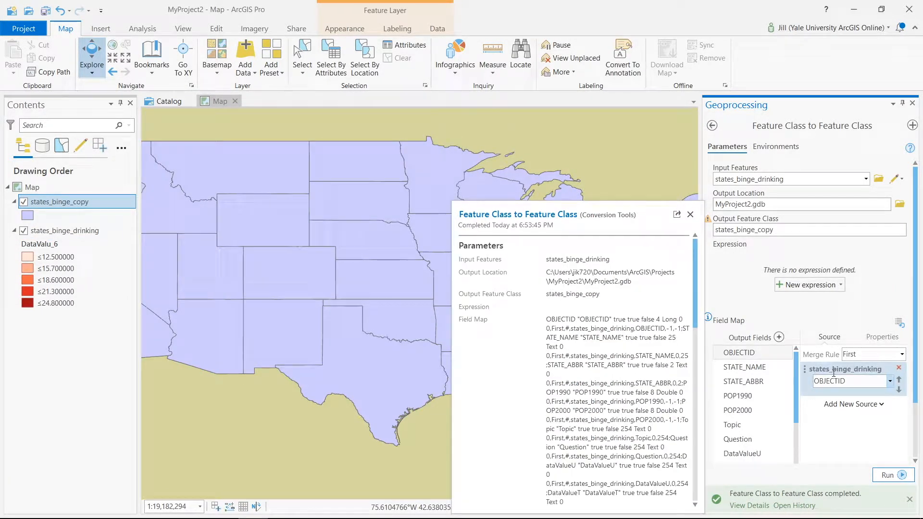
click(912, 102)
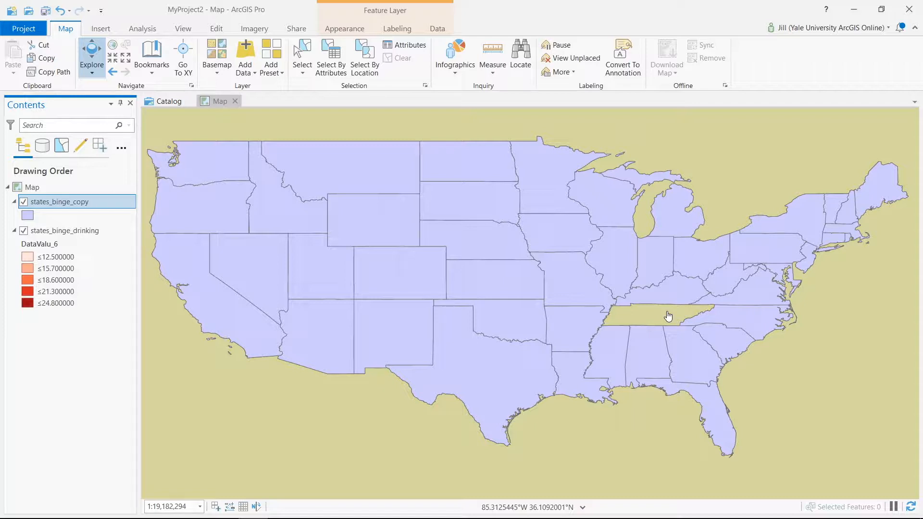
Open the states_binge_copy attribute table and enlarge it to show more rows.
right_click(60, 198)
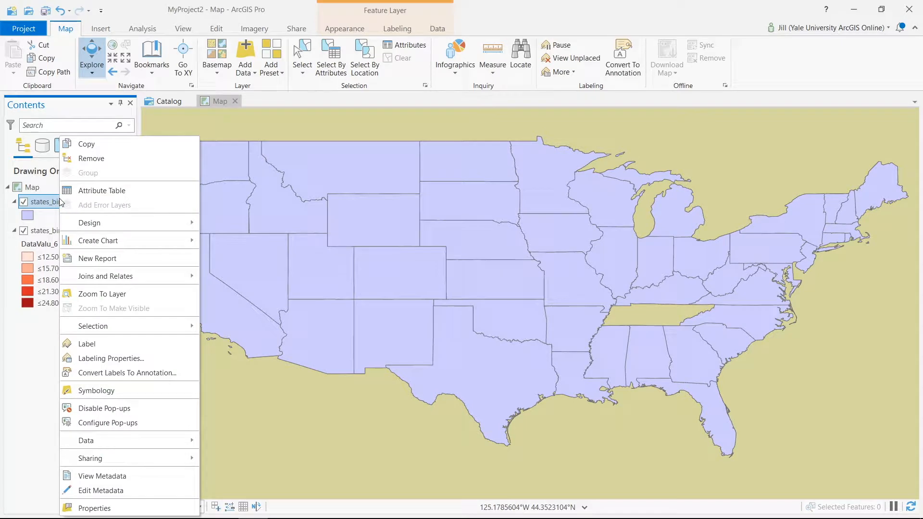
click(72, 194)
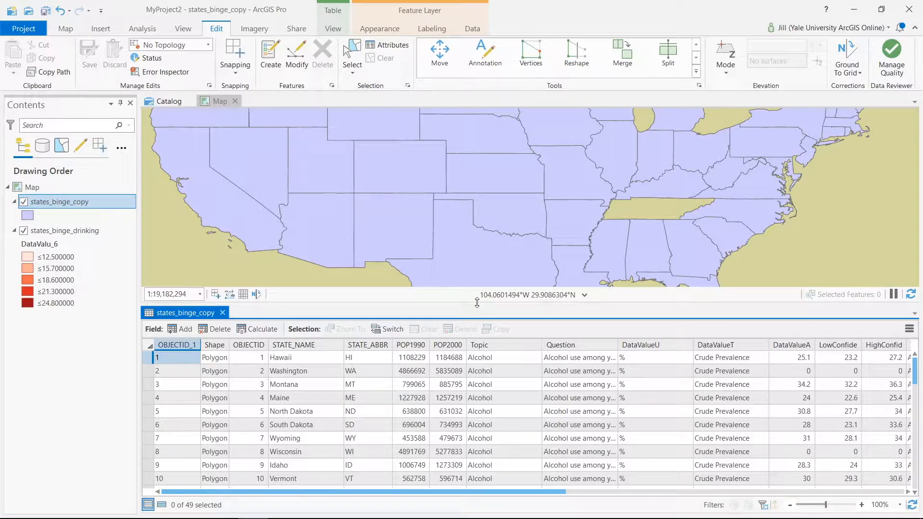
drag(476, 302, 471, 161)
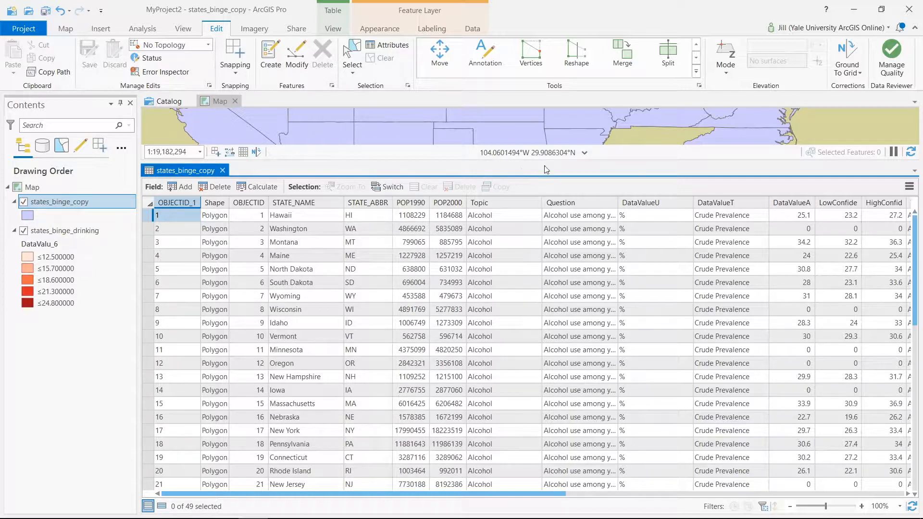
mouse_move(792, 204)
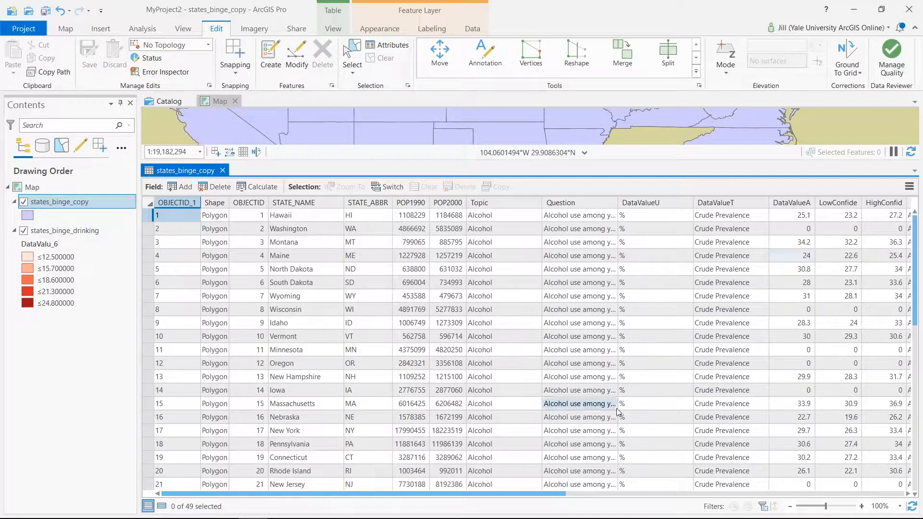
Delete the TopicID_1 field from the states_binge_copy attribute table.
drag(580, 493, 704, 484)
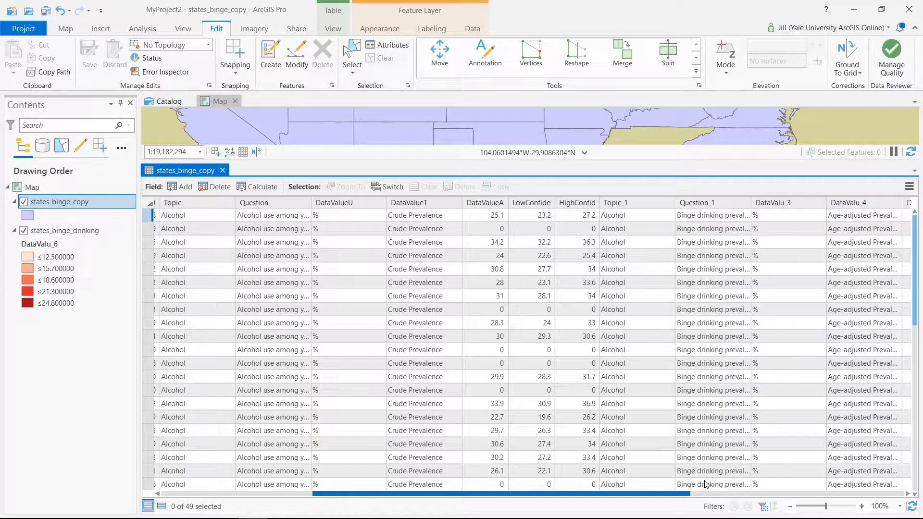
drag(705, 484, 908, 460)
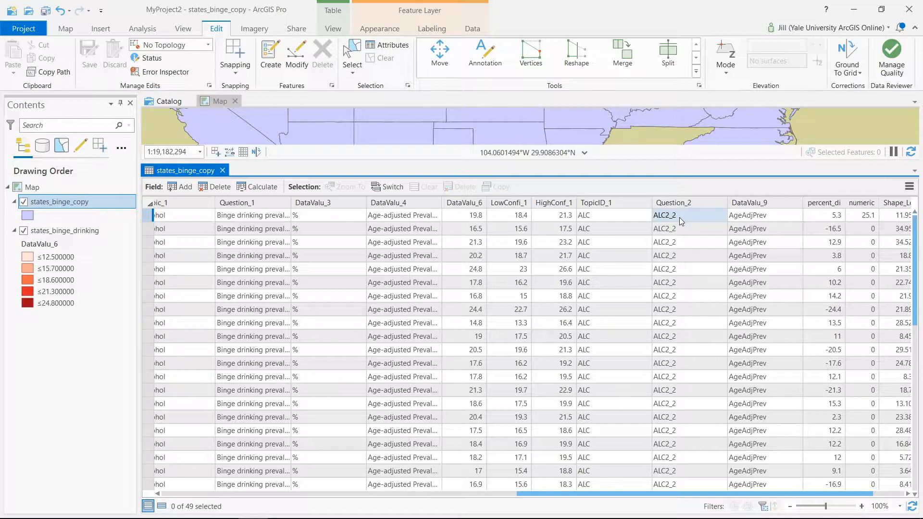
mouse_move(624, 206)
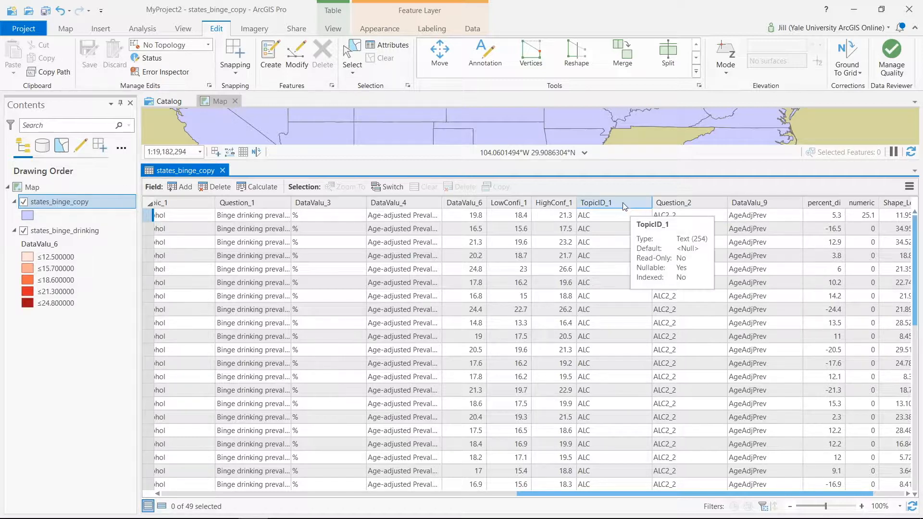
click(623, 204)
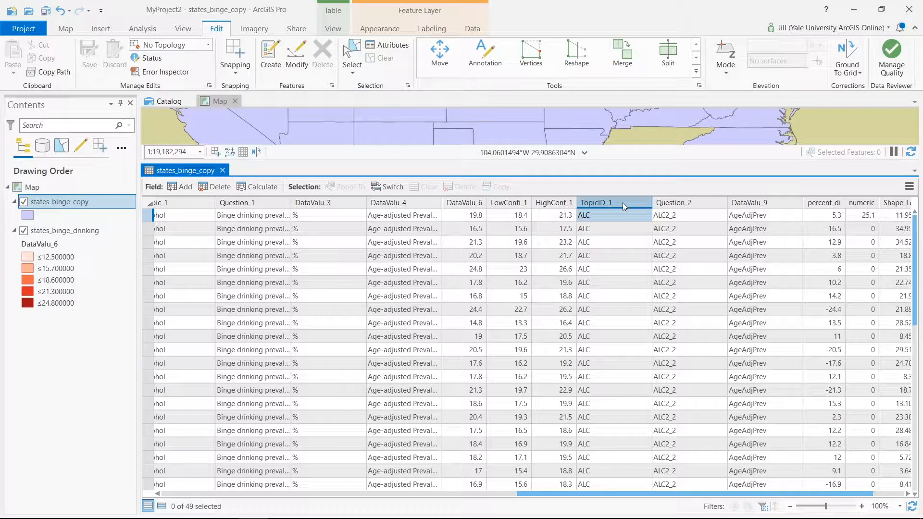
click(220, 187)
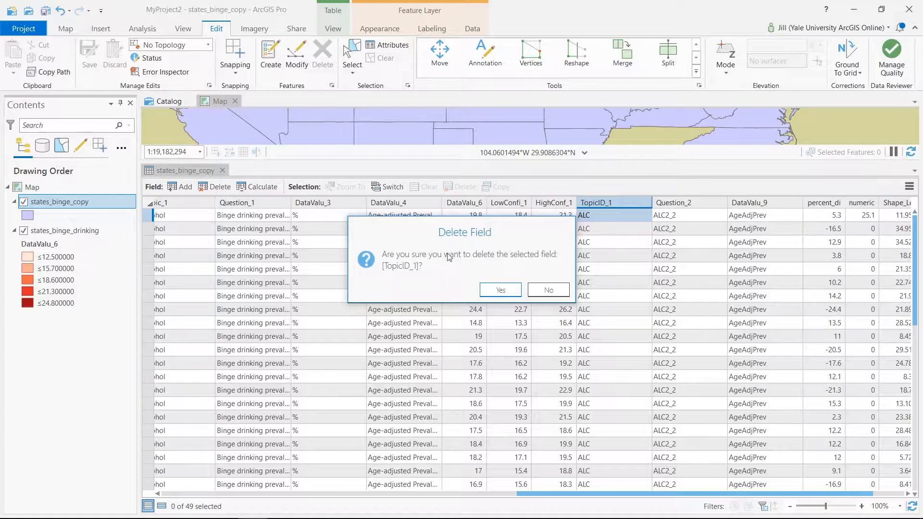
click(492, 290)
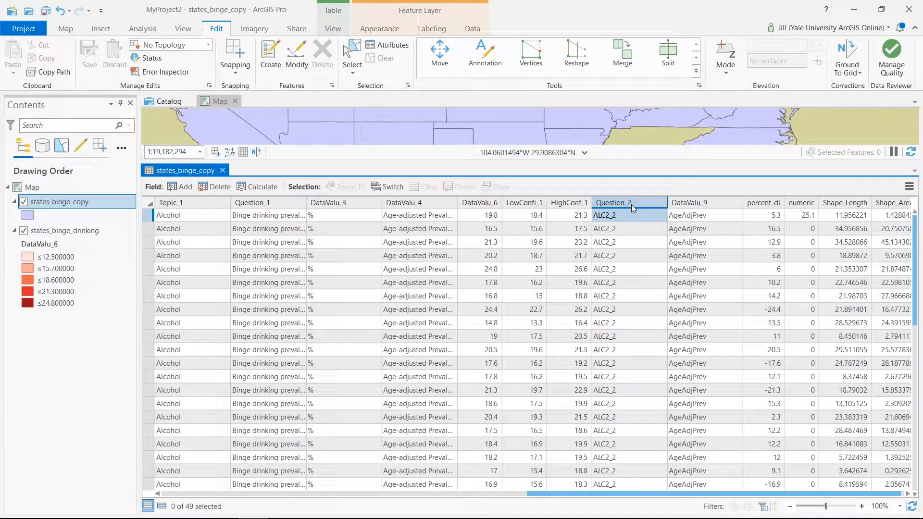
Delete the Question_2, DataValu_9, percent_di and numeric fields from the states_binge_copy table one after another.
click(212, 187)
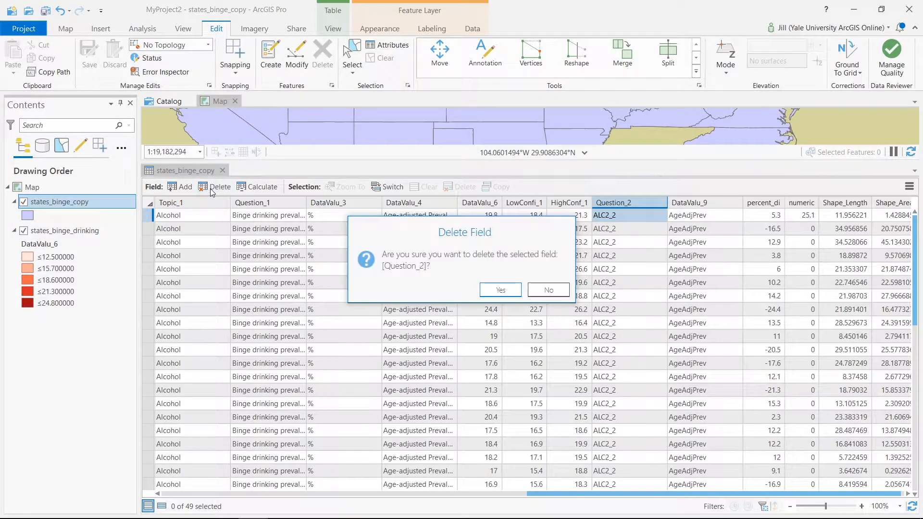
click(505, 293)
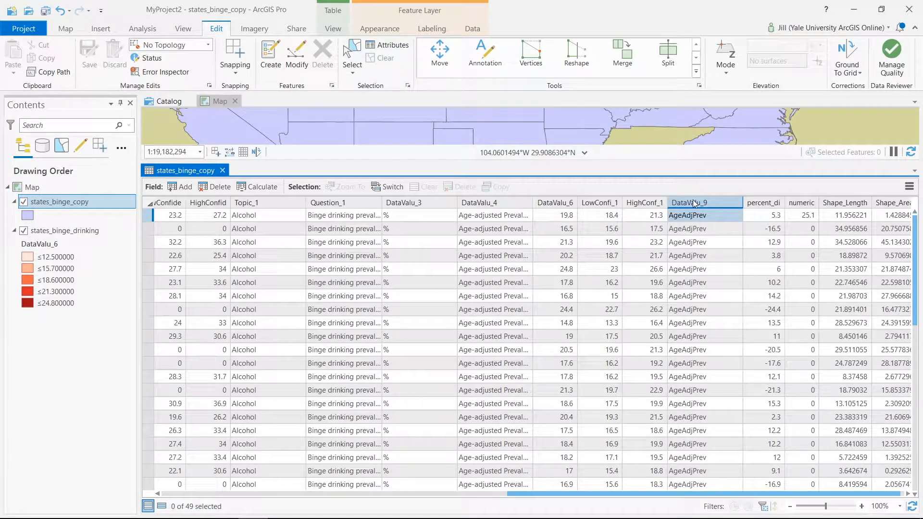
click(218, 188)
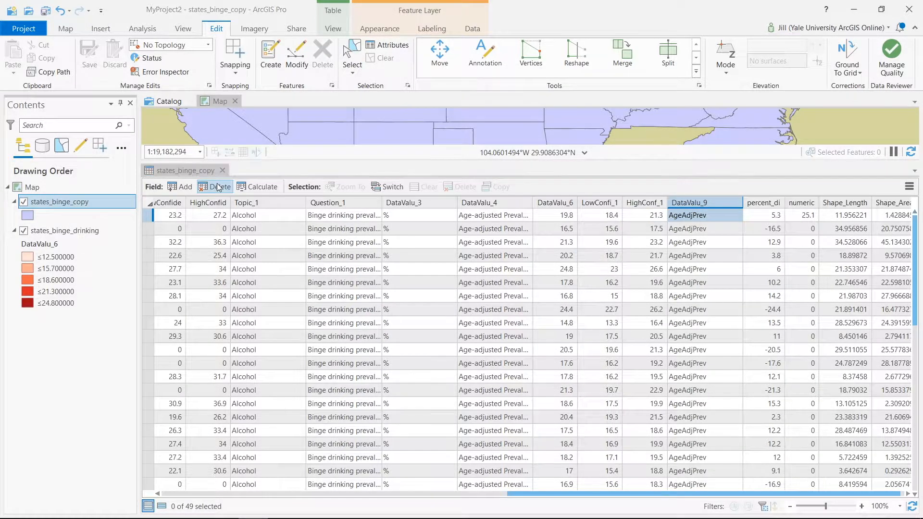
click(499, 290)
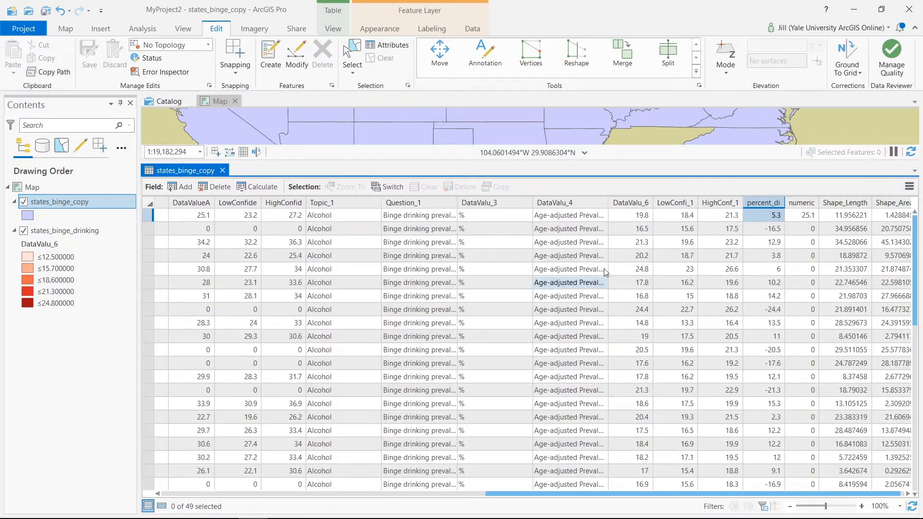
click(201, 188)
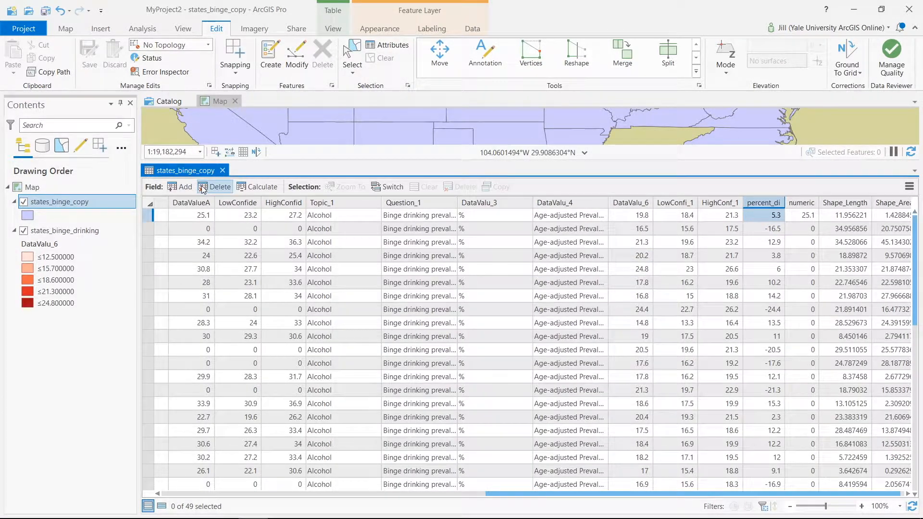
click(500, 290)
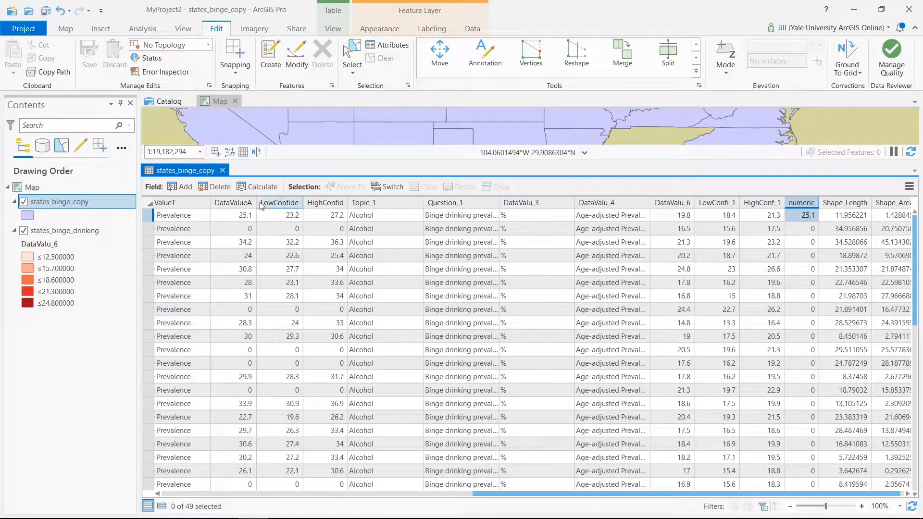
click(228, 190)
click(513, 289)
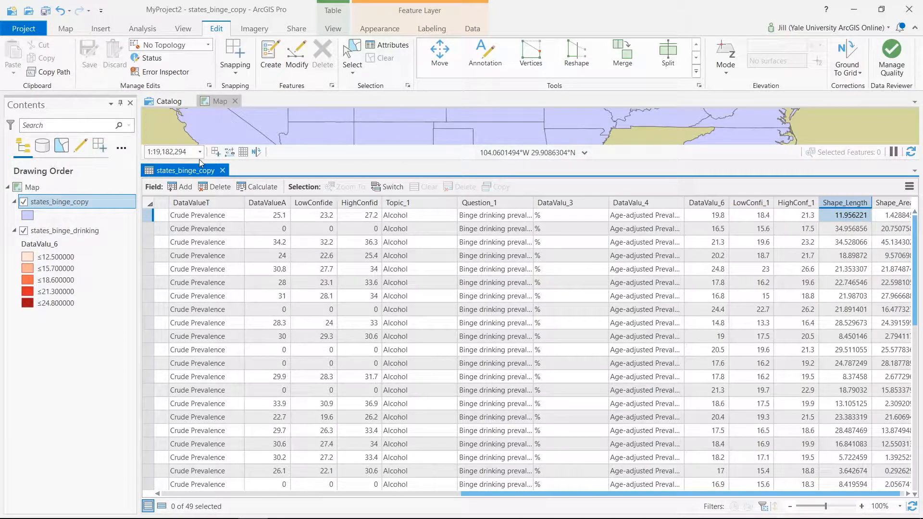
Try to delete the Shape_Length field from the states_binge_copy table.
click(210, 188)
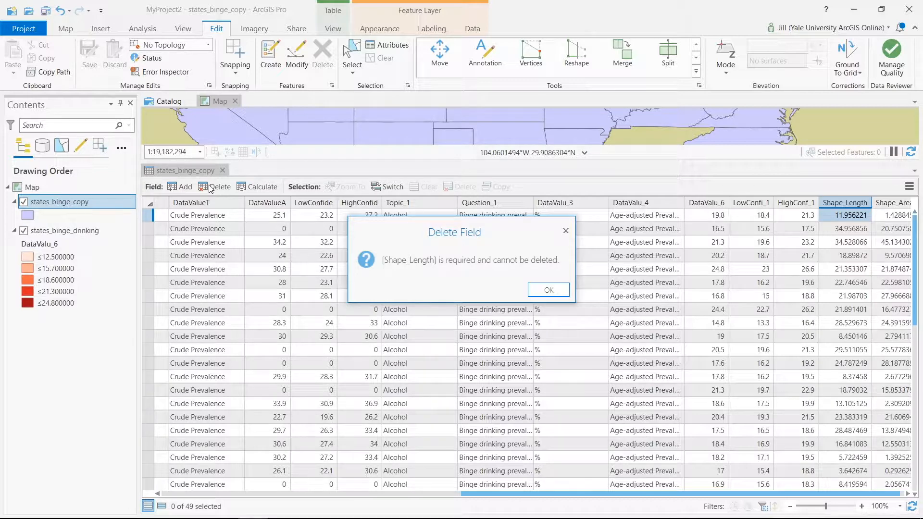
click(535, 290)
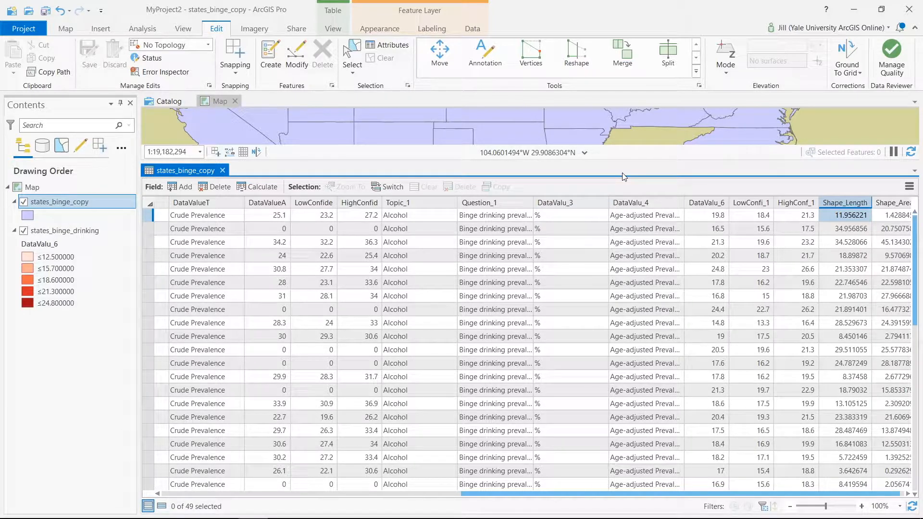
Hide the Shape_Length and Shape_Area fields in the states_binge_copy attribute table.
right_click(861, 206)
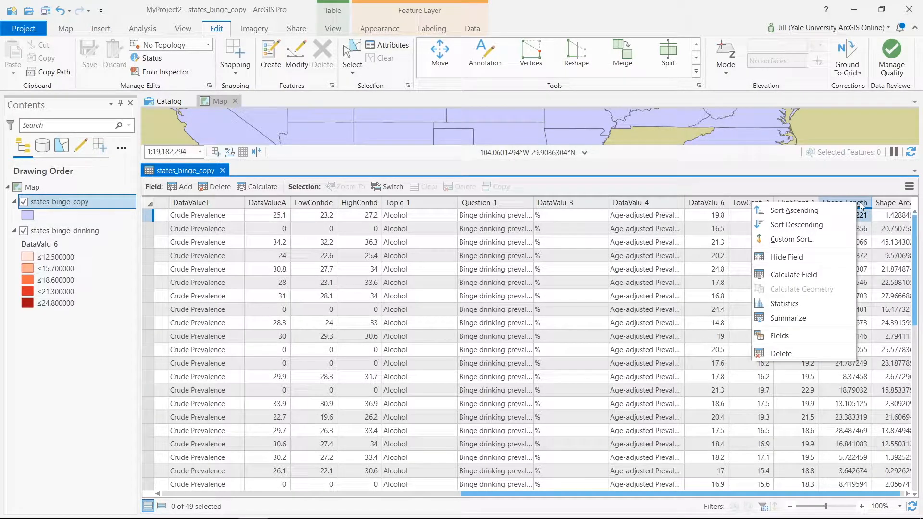
click(828, 256)
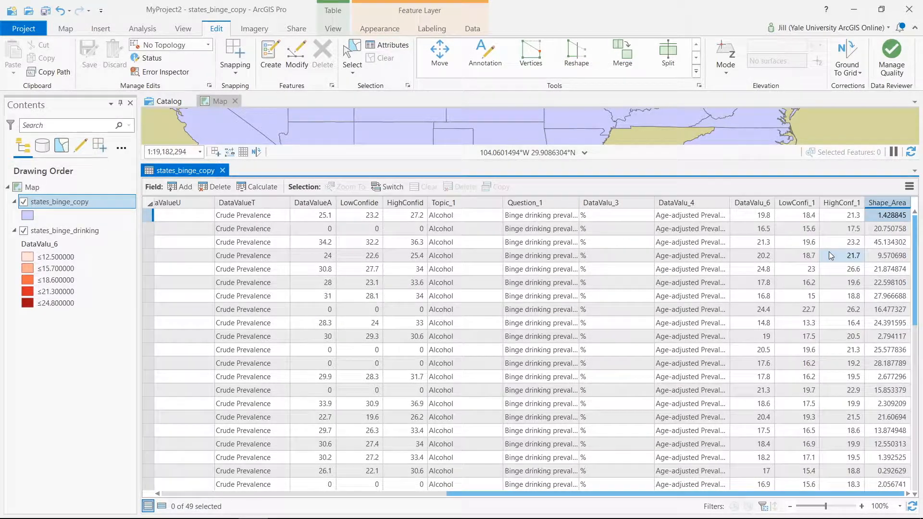
right_click(880, 203)
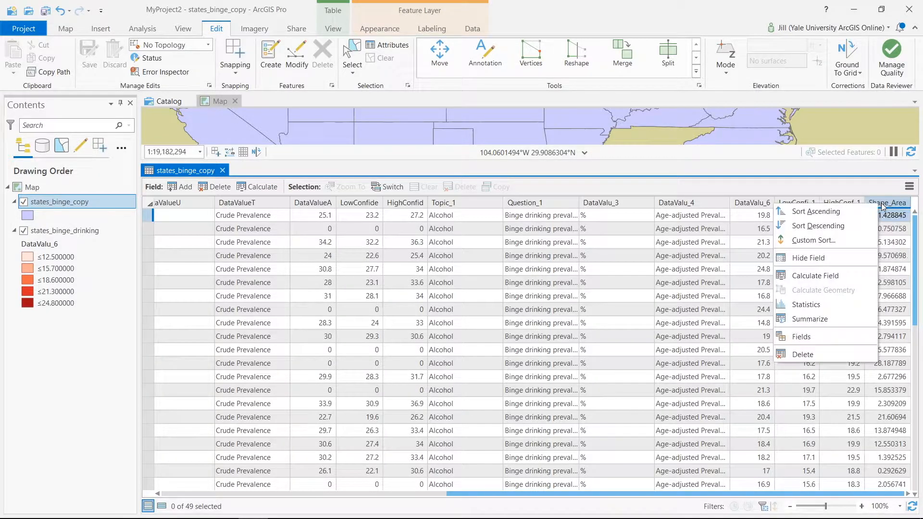
click(857, 256)
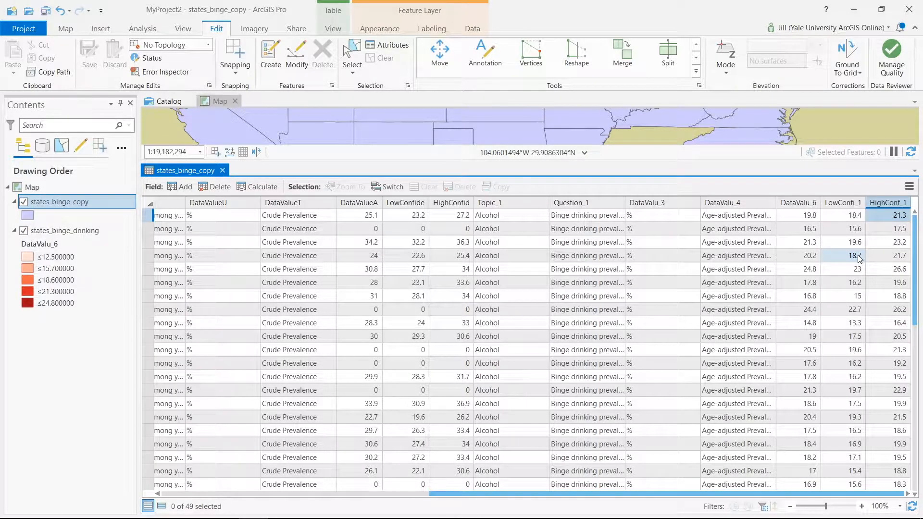
Hide the DataValu_4, DataValu_3 and Topic_1 fields in the states_binge_copy table.
right_click(760, 206)
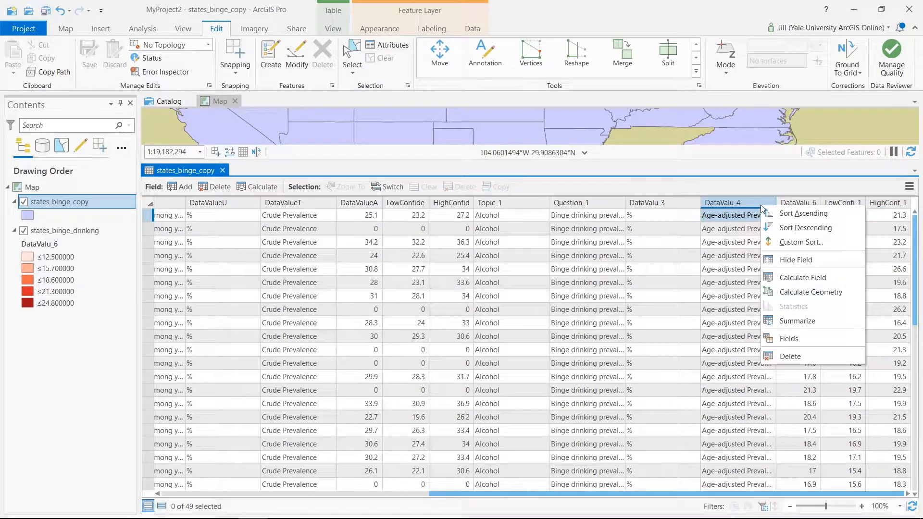
click(780, 260)
right_click(733, 206)
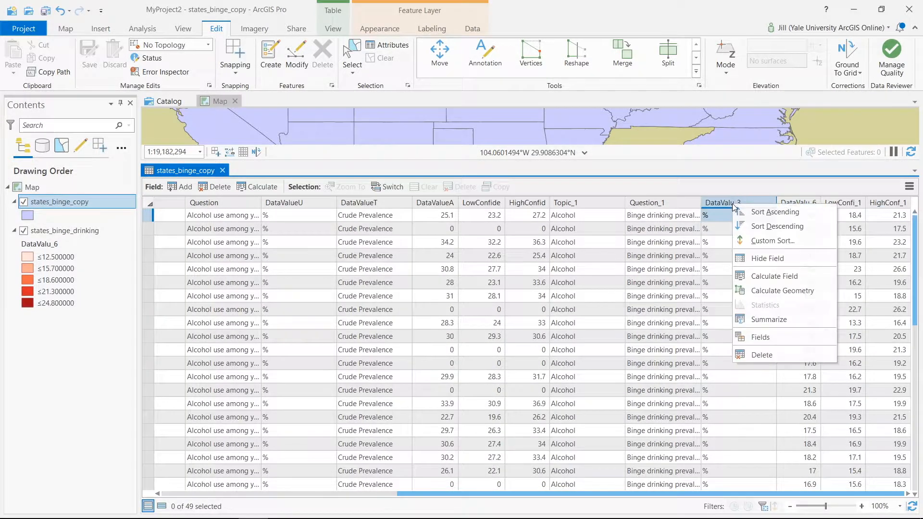
click(753, 260)
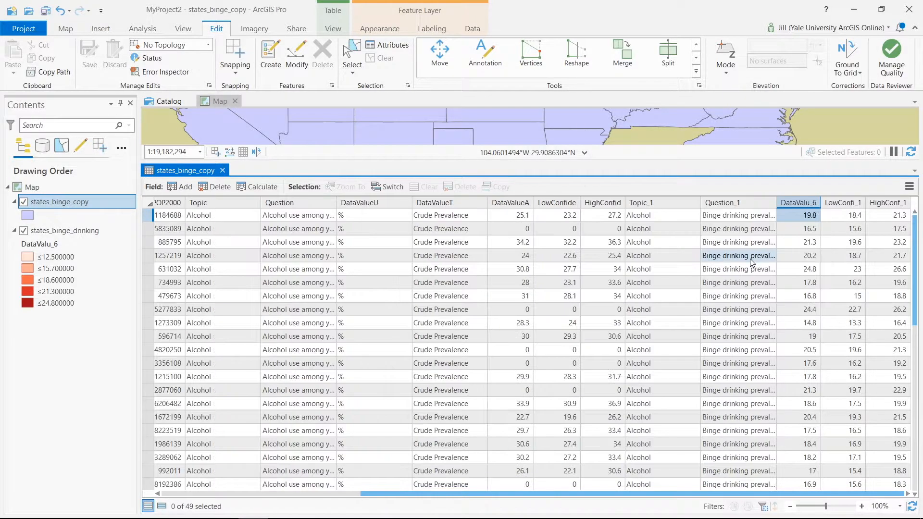
right_click(674, 207)
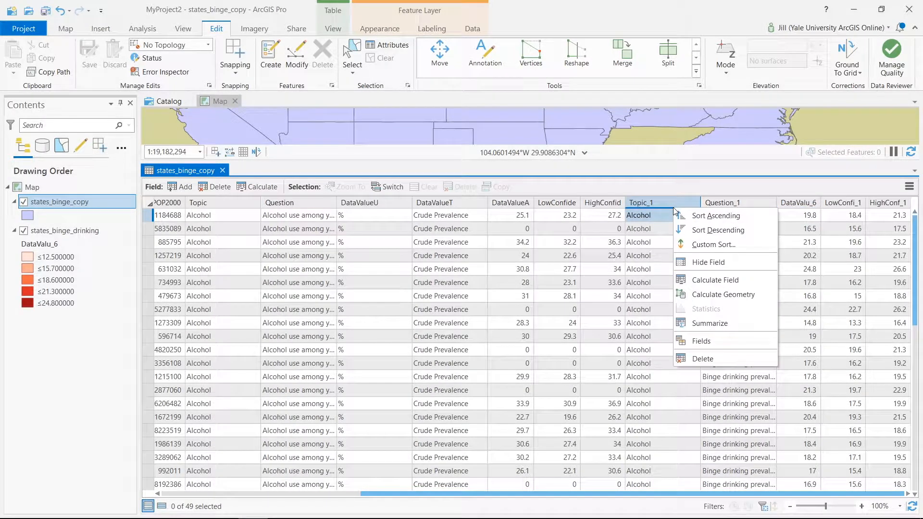
click(696, 262)
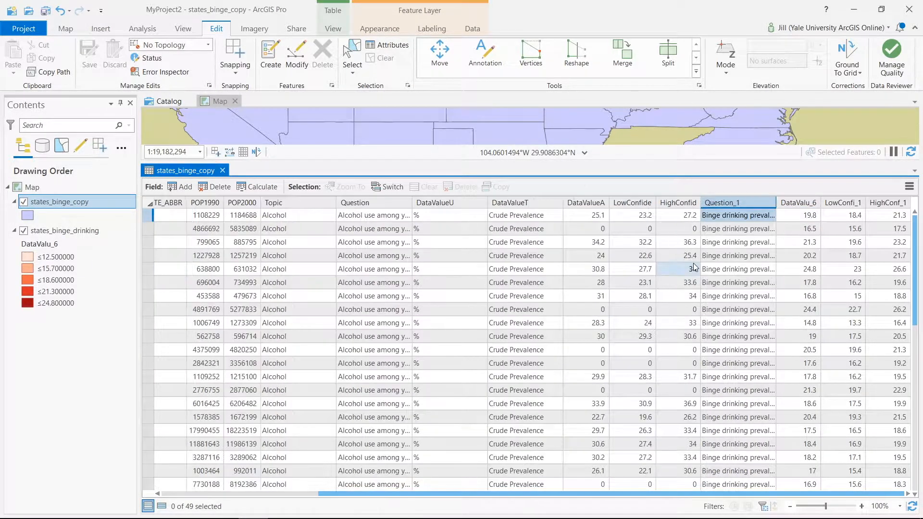
Hide the DataValueT, DataValueU and Topic fields in the states_binge_copy table.
right_click(513, 203)
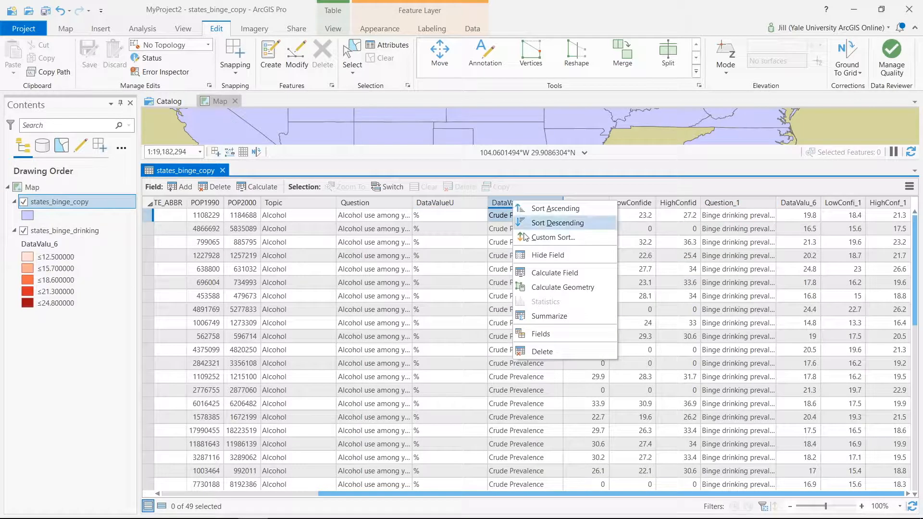
click(533, 257)
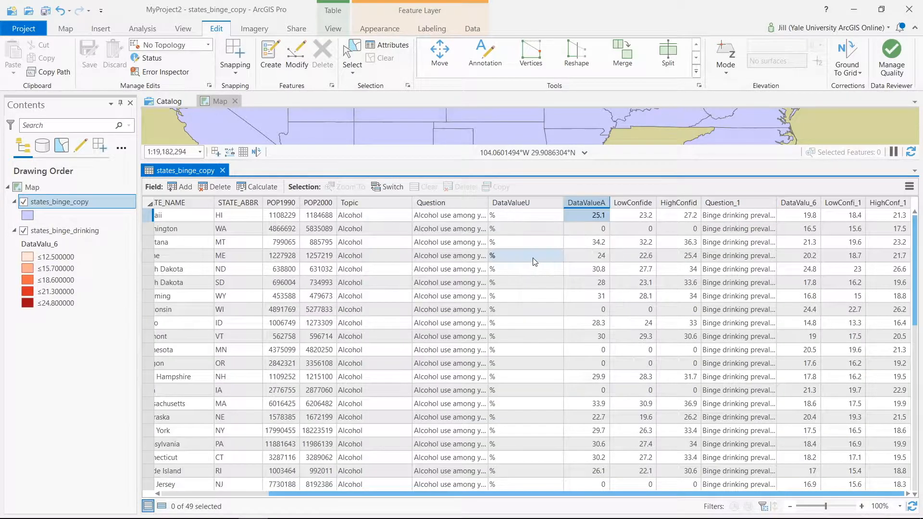
right_click(512, 202)
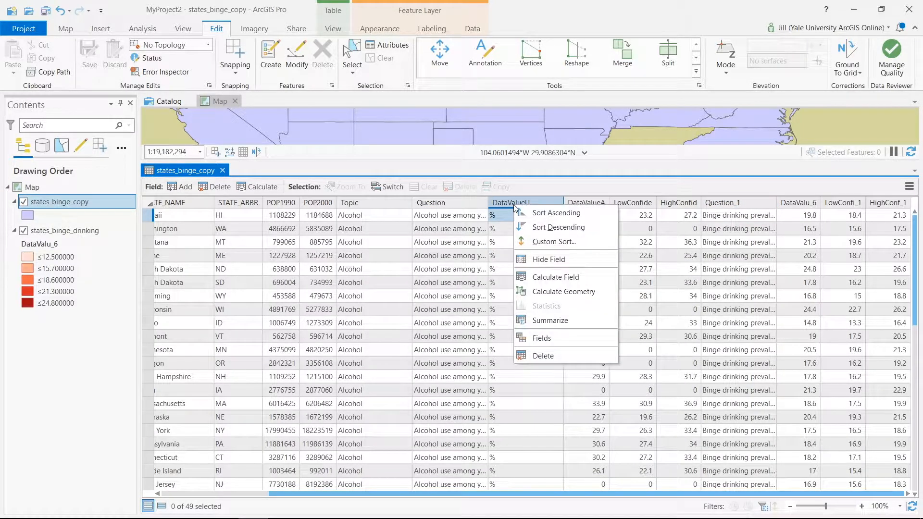
click(540, 260)
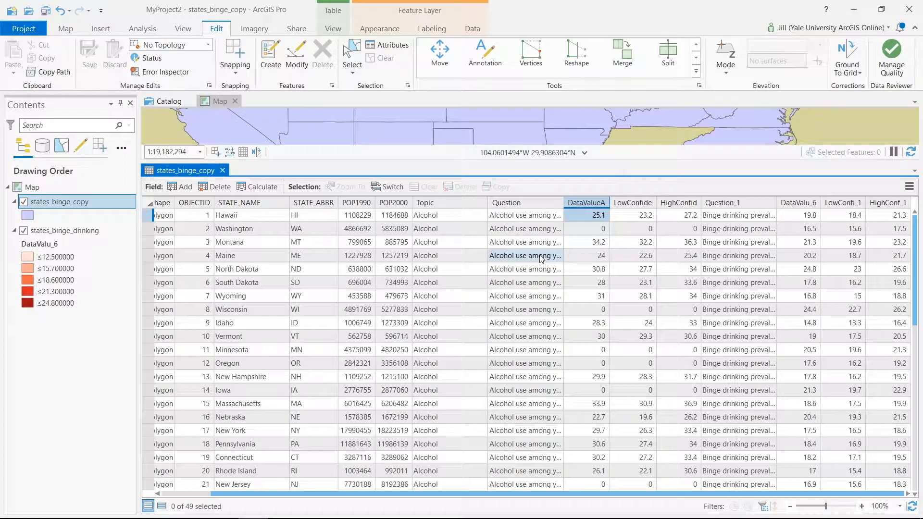
right_click(436, 207)
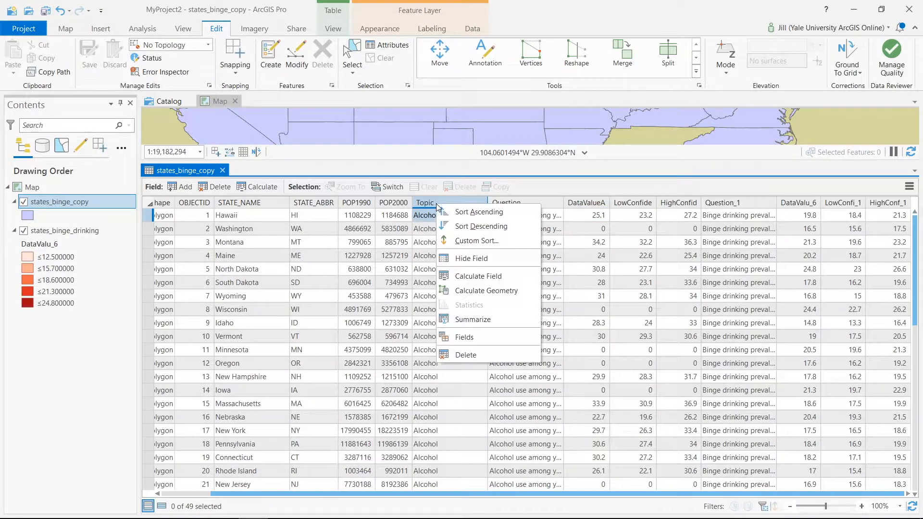
click(459, 258)
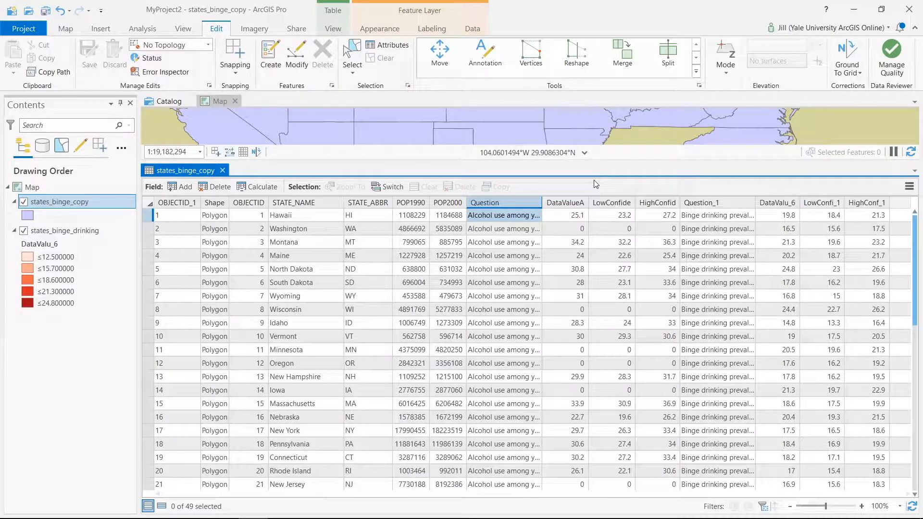
Open the field design view of states_binge_copy and set the alias of DataValueA to child_alc_%.
right_click(577, 203)
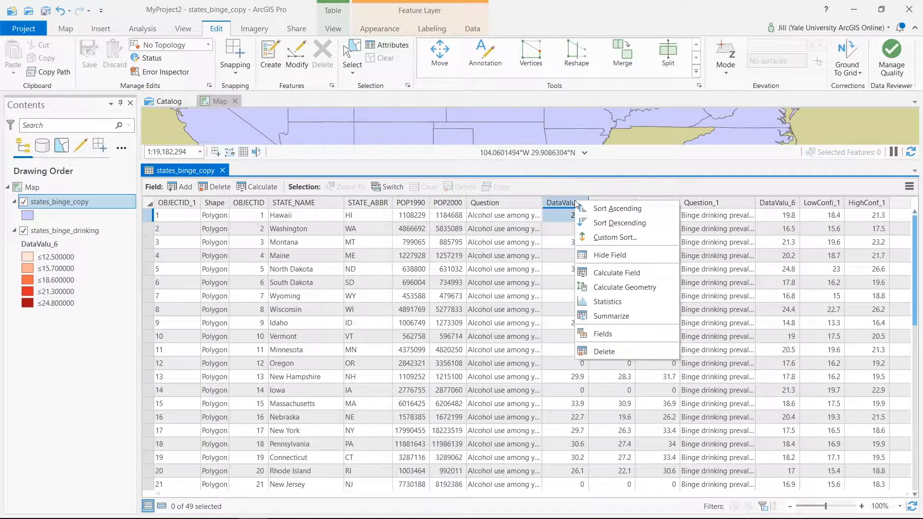
click(604, 335)
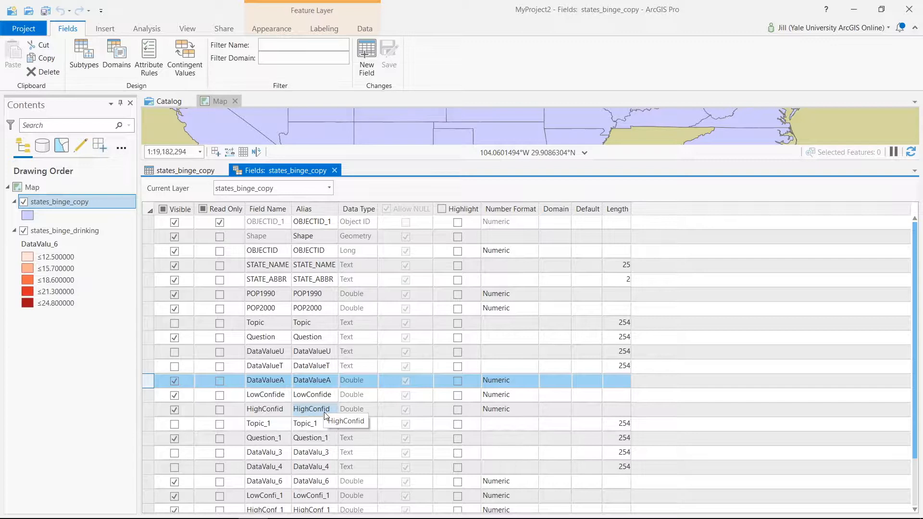
click(321, 384)
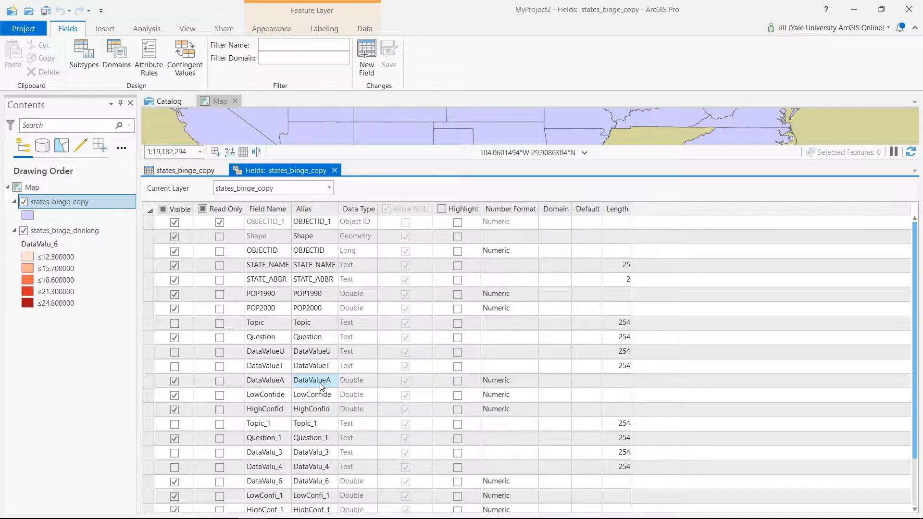
text(chi)
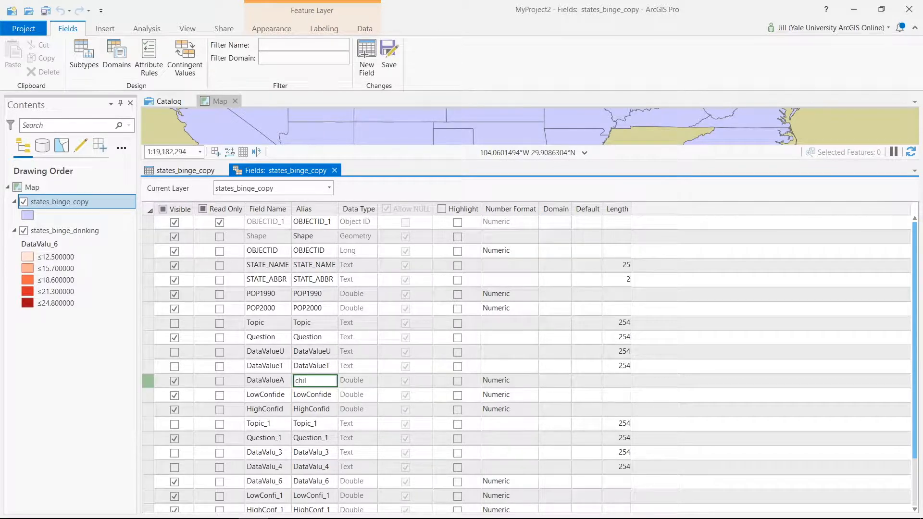
text(ld_alc_%)
key(Return)
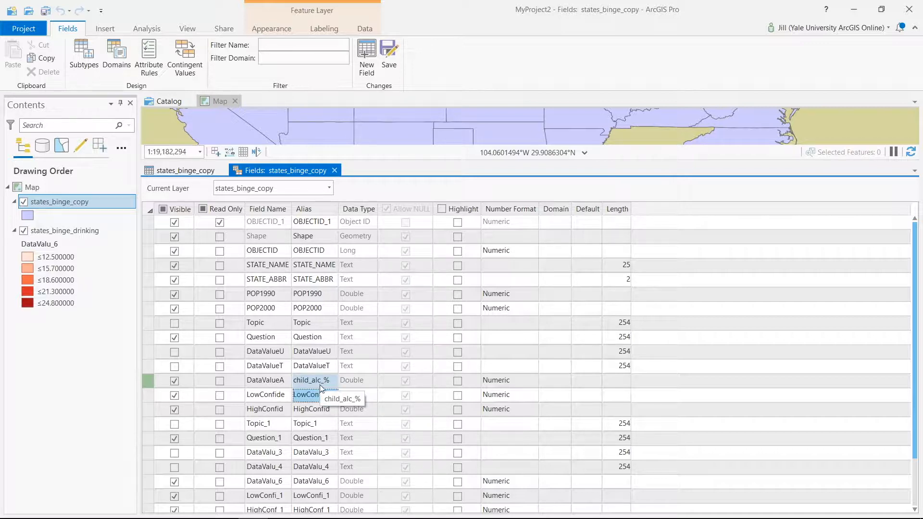
Set the alias of the DataValu_6 field to adult_binge_%.
click(318, 476)
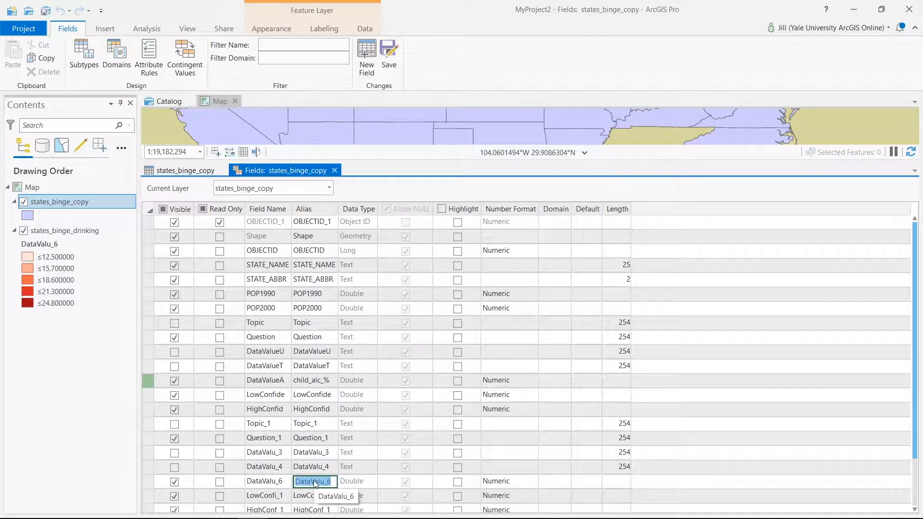
text(adul)
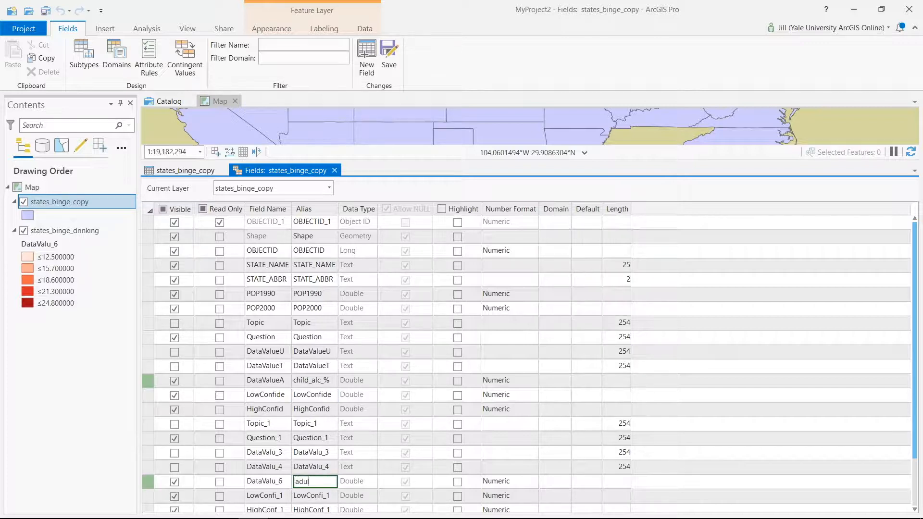
text(t_binge_%)
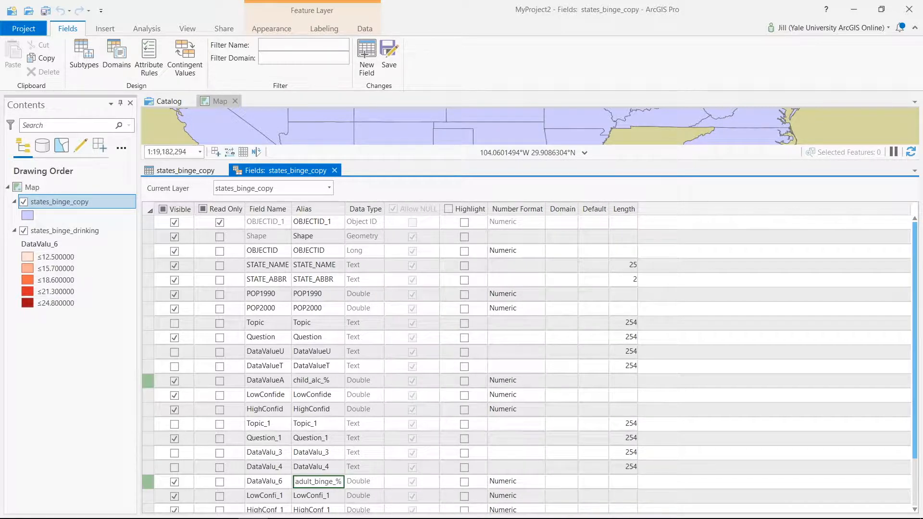
click(313, 438)
click(334, 408)
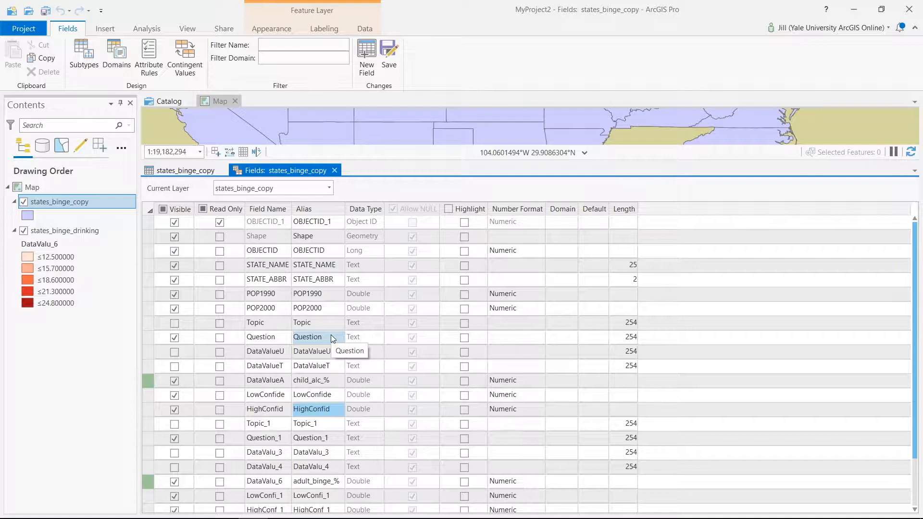
Save the alias changes for states_binge_copy and close its field design view.
drag(915, 256, 901, 215)
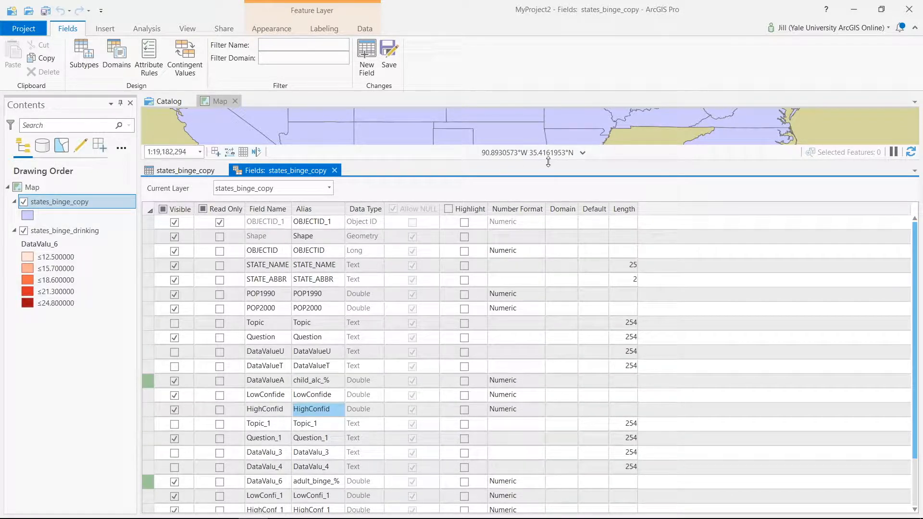
click(389, 57)
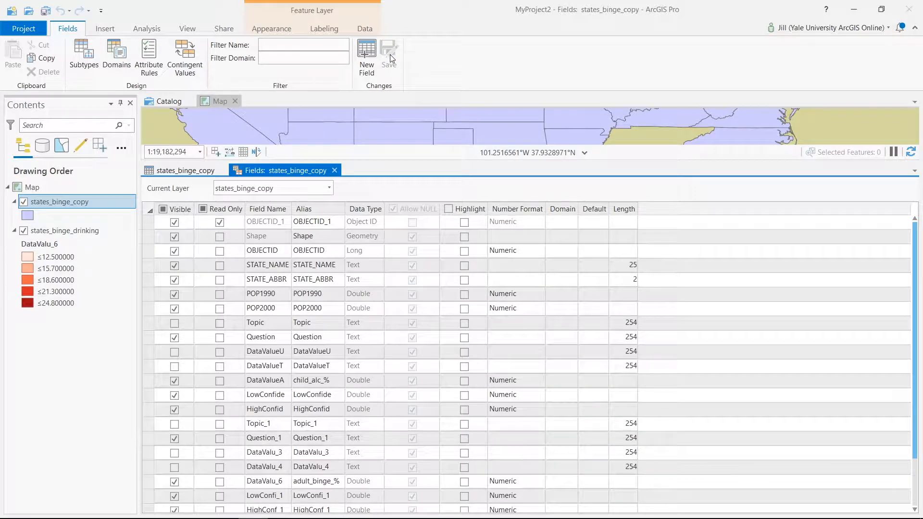
click(334, 171)
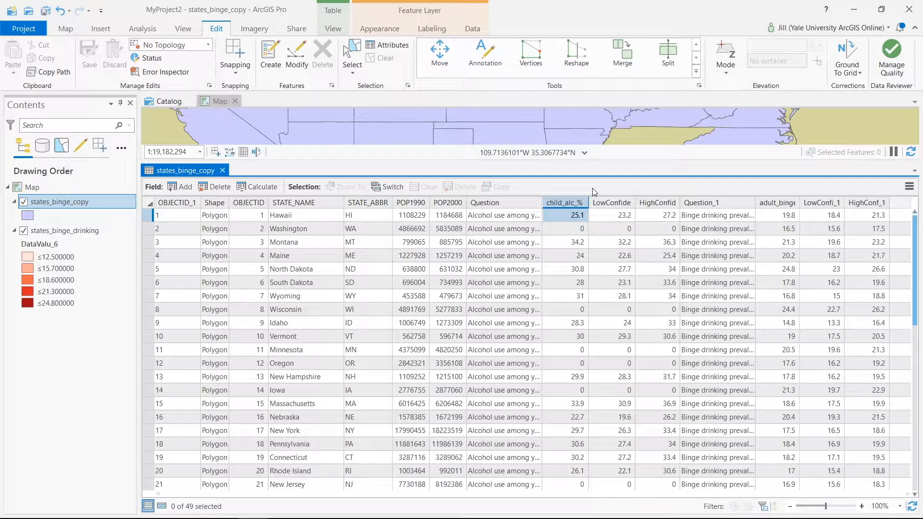
Change Hawaii's child_alc_% value to 5.0 in the attribute table and discard all edits.
click(569, 221)
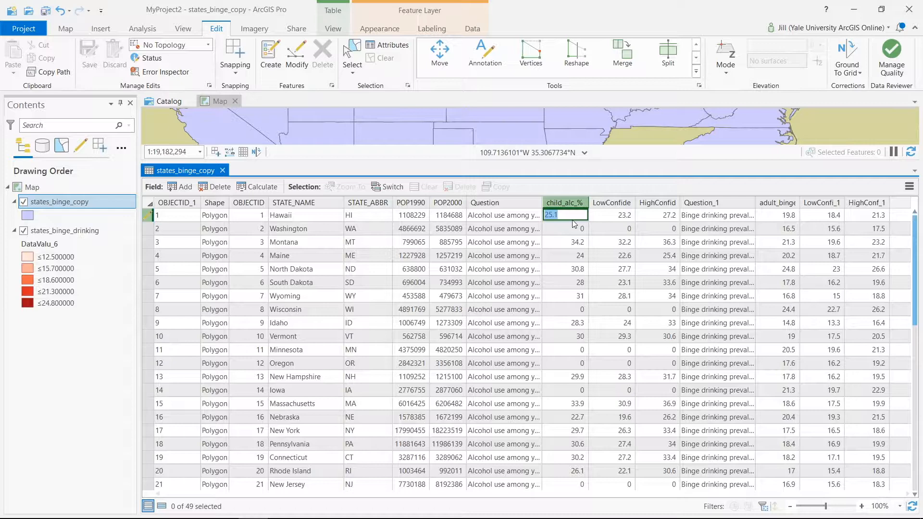
text(5.0)
key(Return)
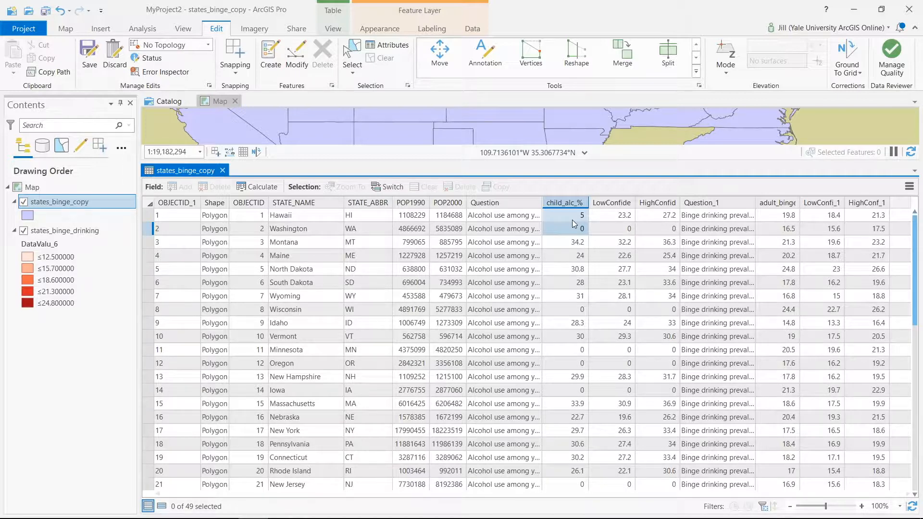
click(591, 218)
click(572, 220)
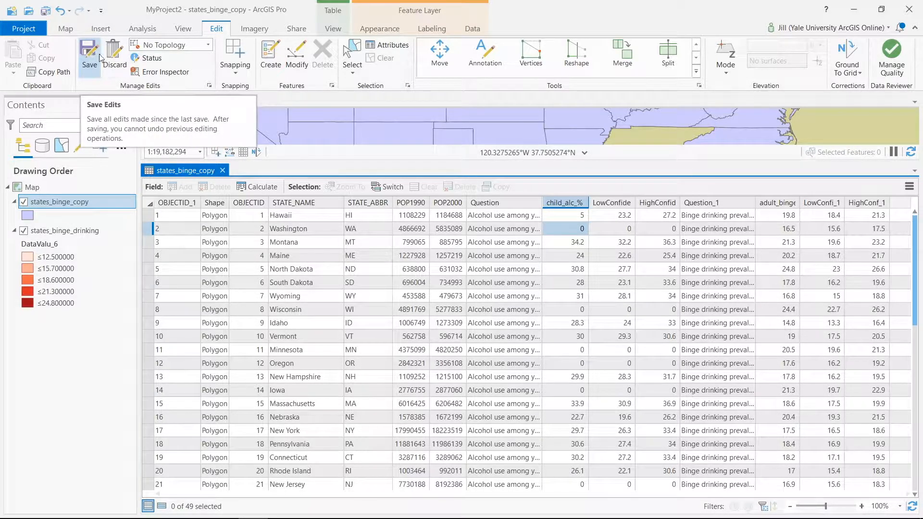
click(114, 59)
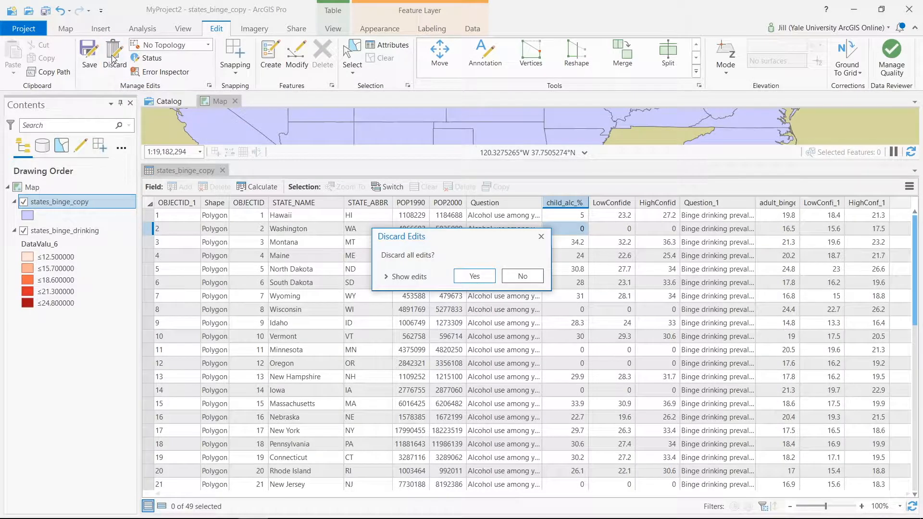
click(477, 277)
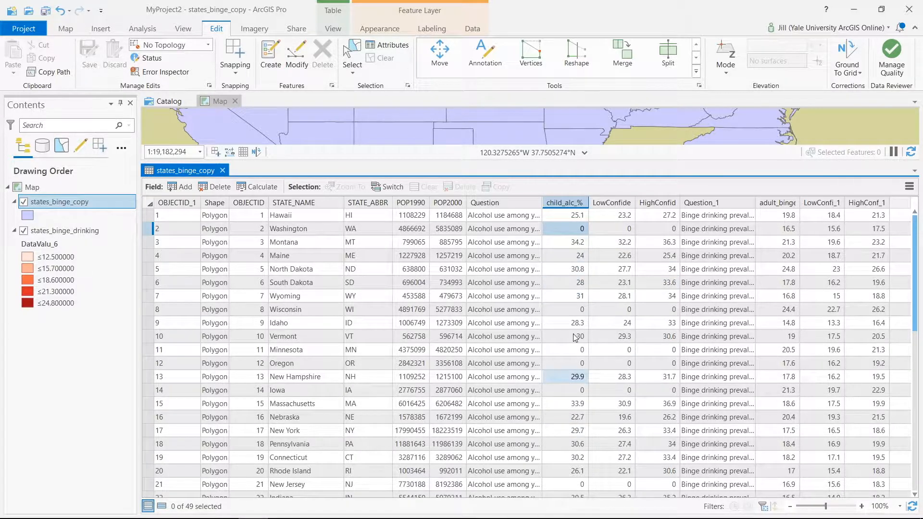
Generate the statistics and distribution chart for the child_alc_% field.
mouse_move(576, 208)
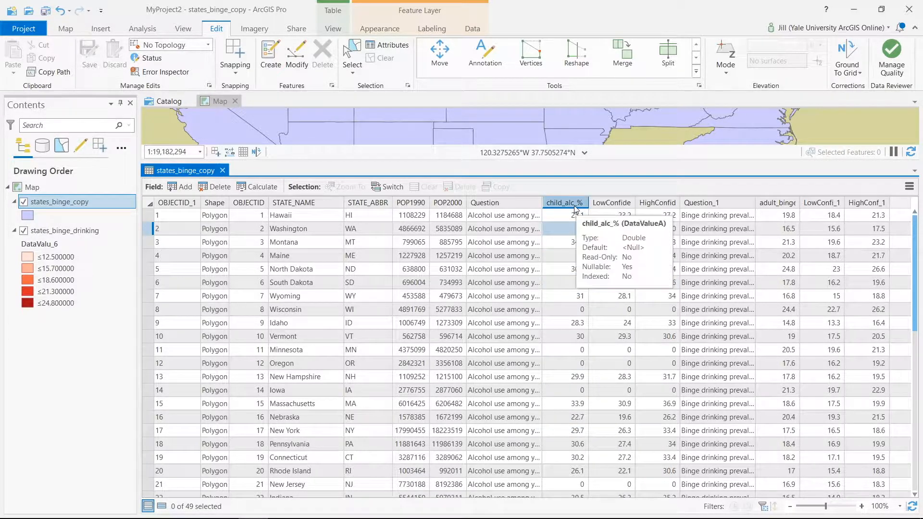
right_click(575, 207)
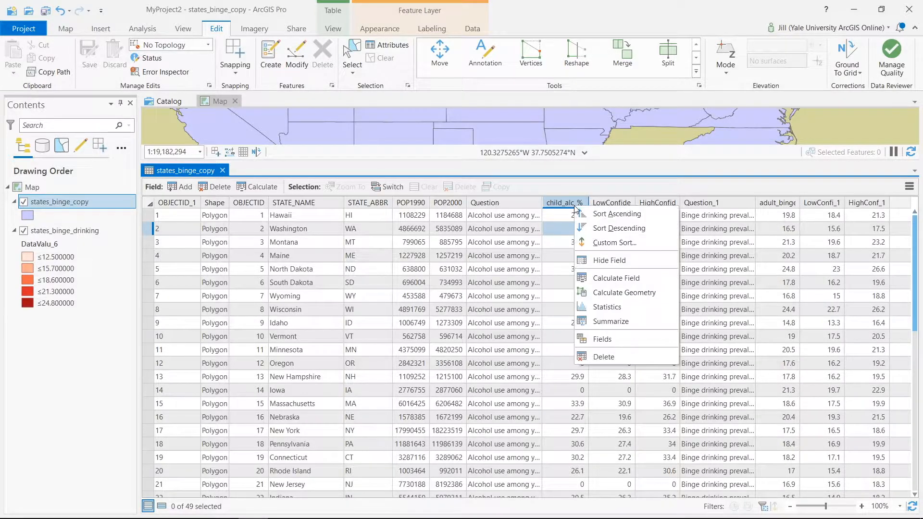
click(601, 309)
mouse_move(600, 306)
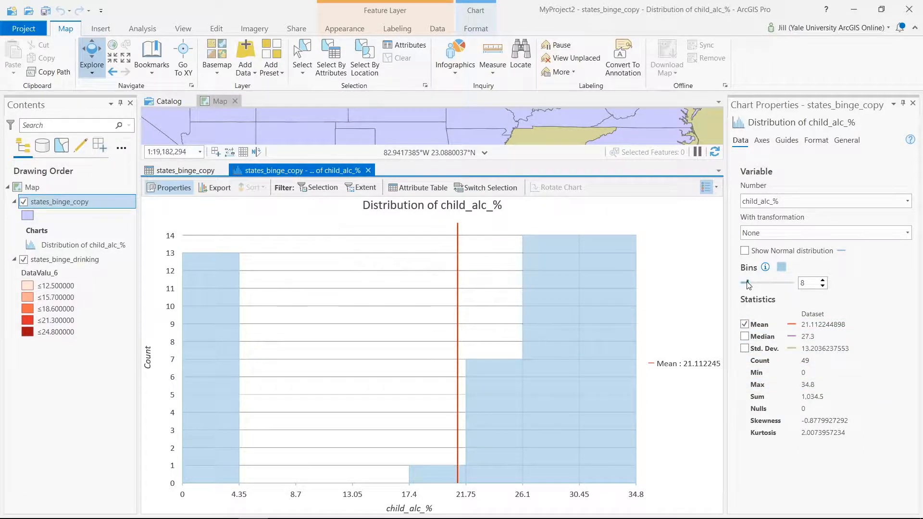
Set the child_alc_% distribution chart to 28 bins and close the chart view.
drag(747, 284, 764, 284)
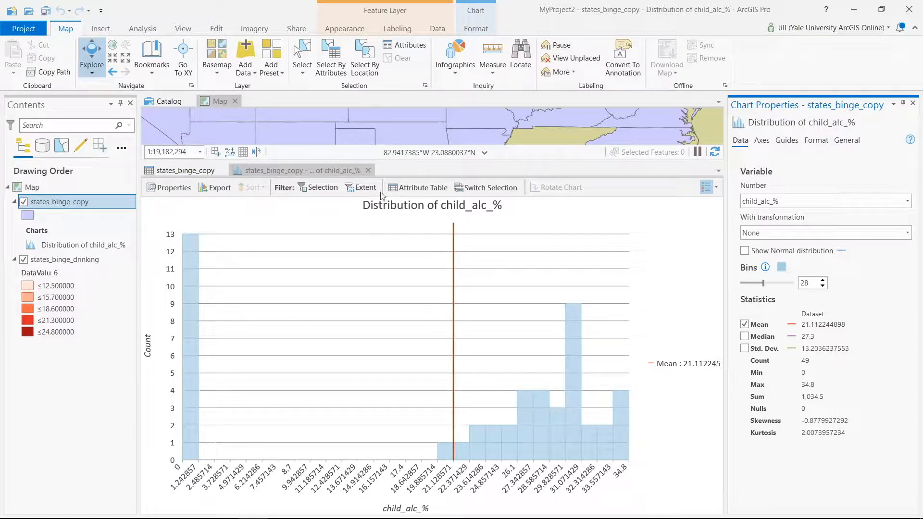
click(368, 171)
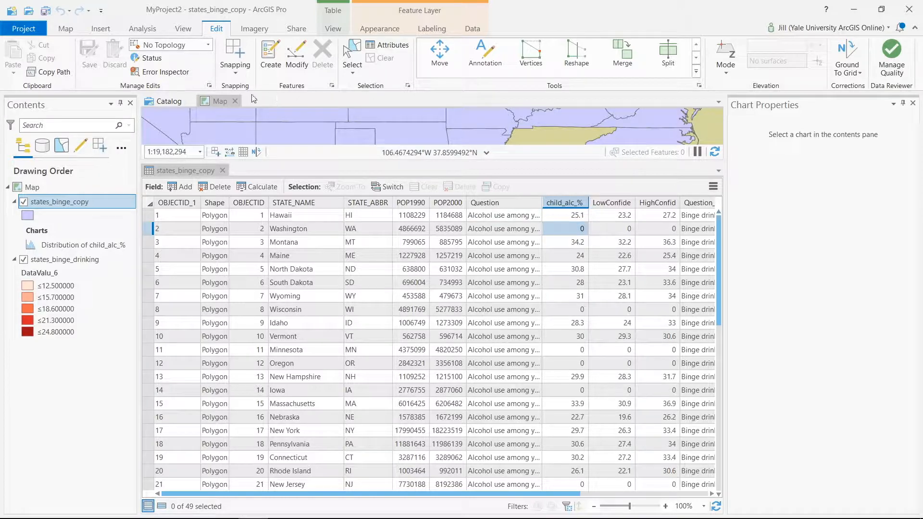
Make a new attribute selection in states_binge_copy where child_alc_% is greater than 0, and close the selection tool and chart properties.
click(67, 29)
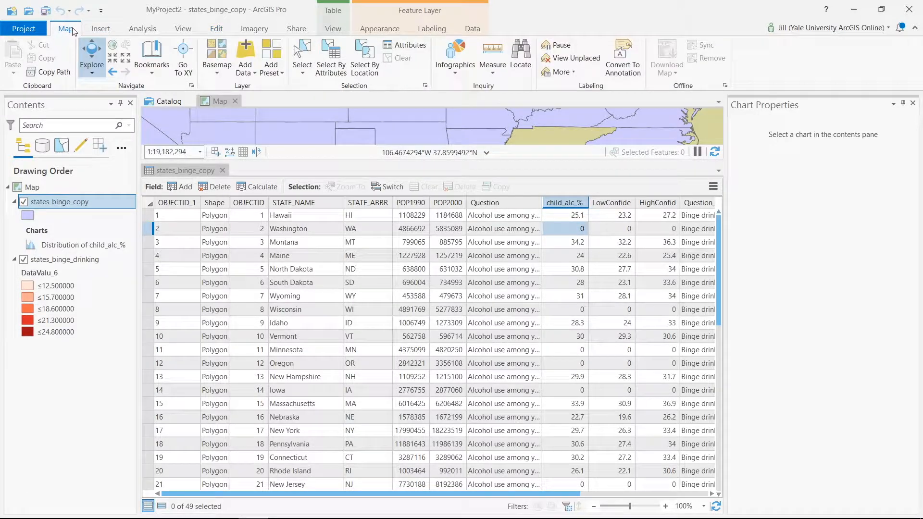
click(330, 57)
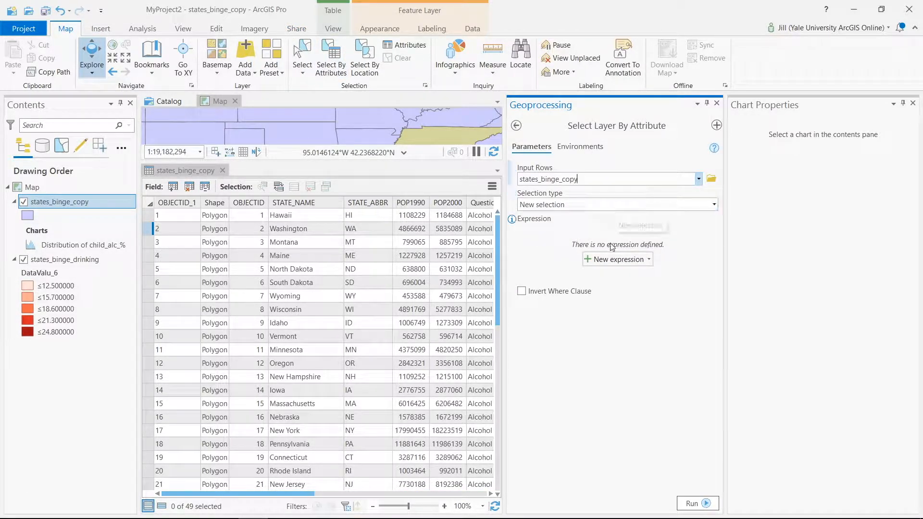
click(590, 260)
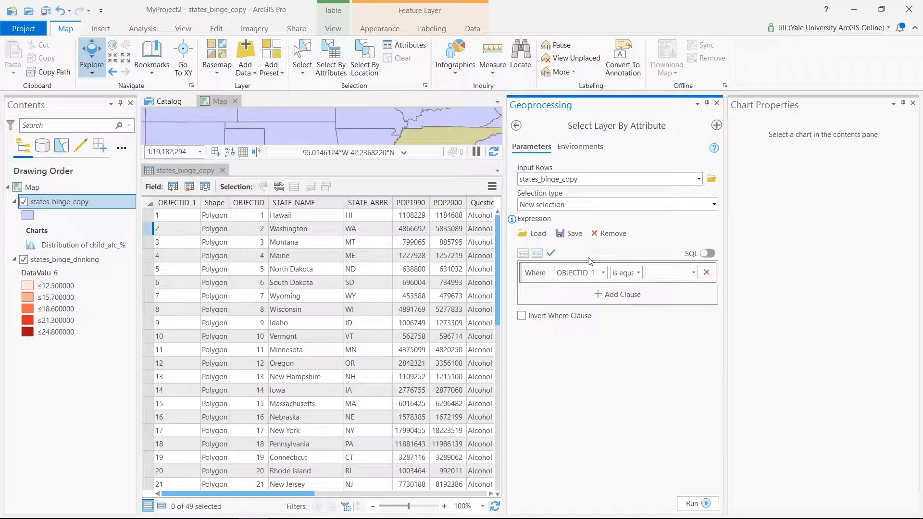
click(603, 272)
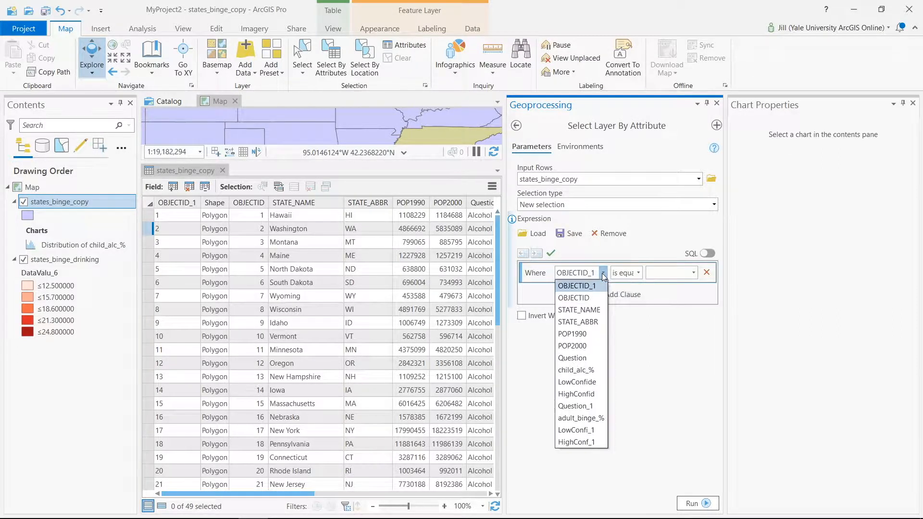
click(593, 371)
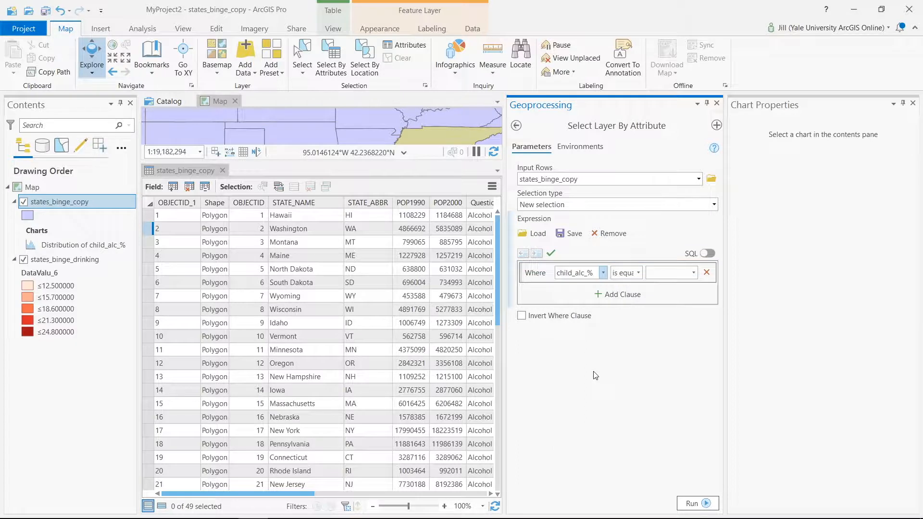
click(638, 273)
click(637, 314)
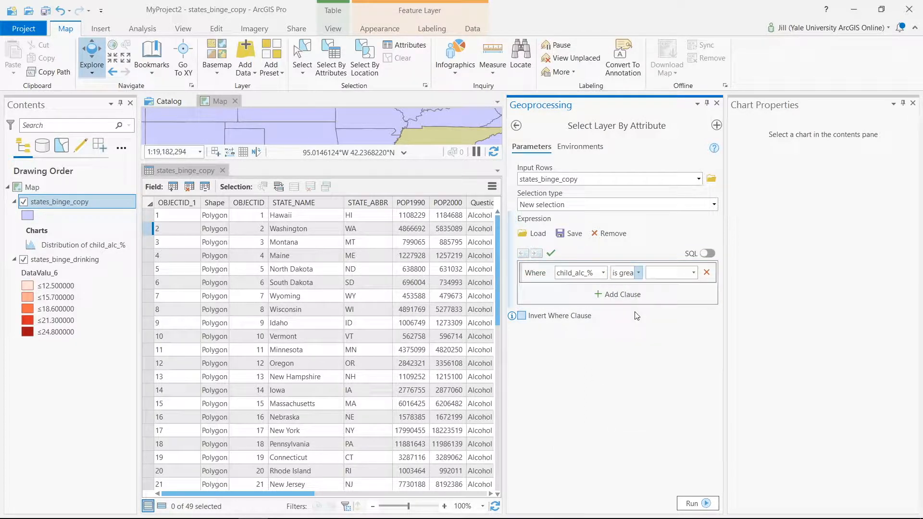
click(667, 273)
text(0)
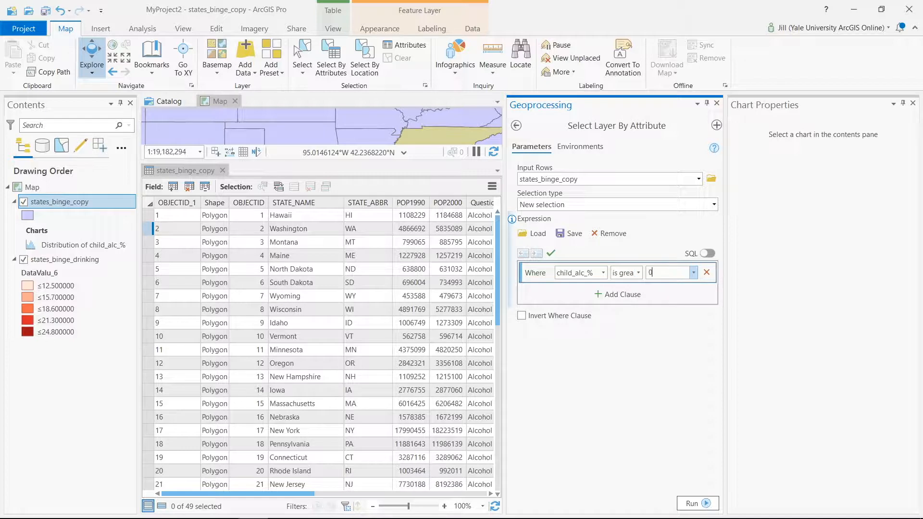
click(692, 503)
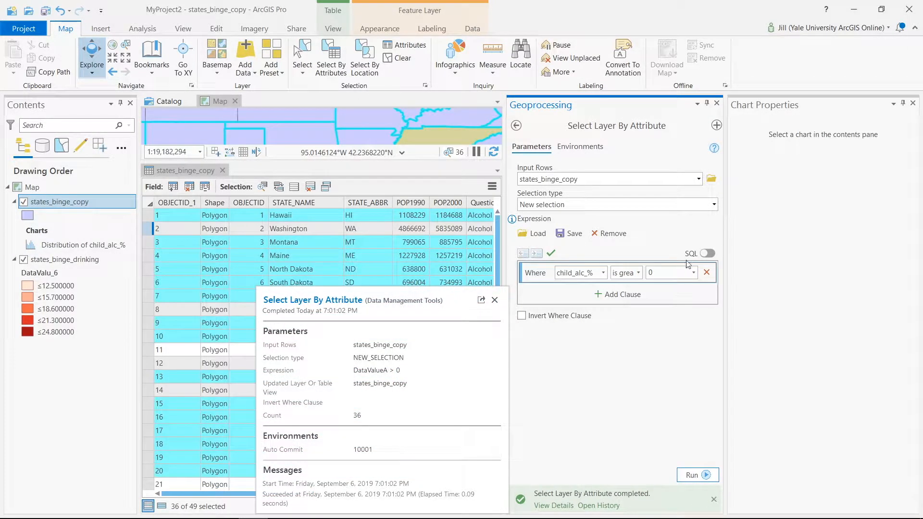
click(716, 103)
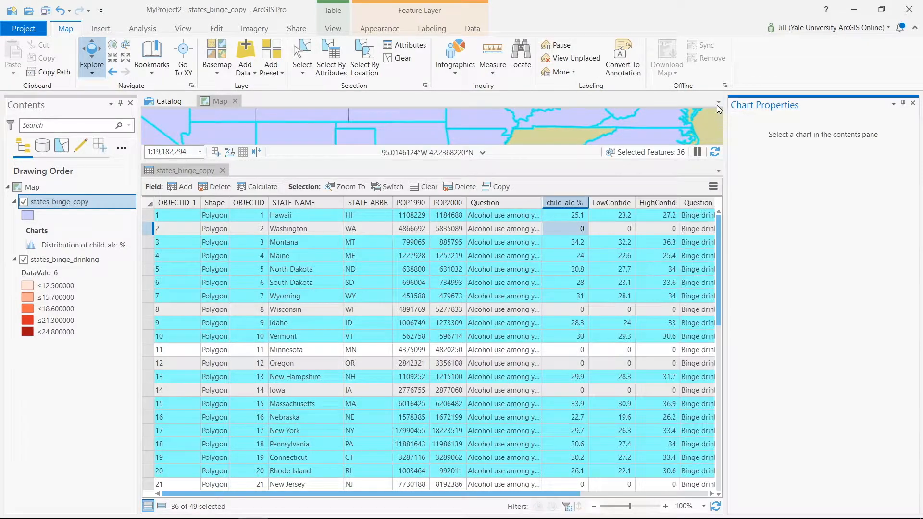
click(912, 104)
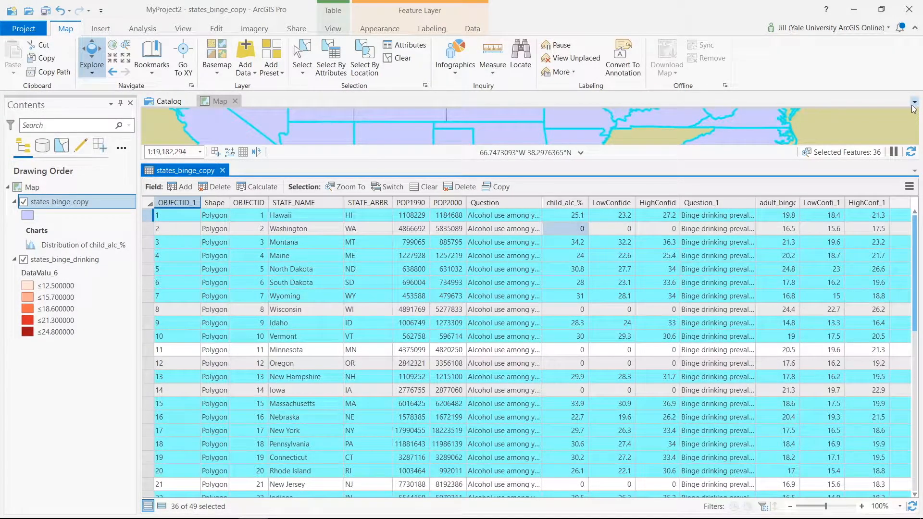
Generate the child_alc_% statistics chart for the selected records and set its histogram to 25 bins.
right_click(571, 206)
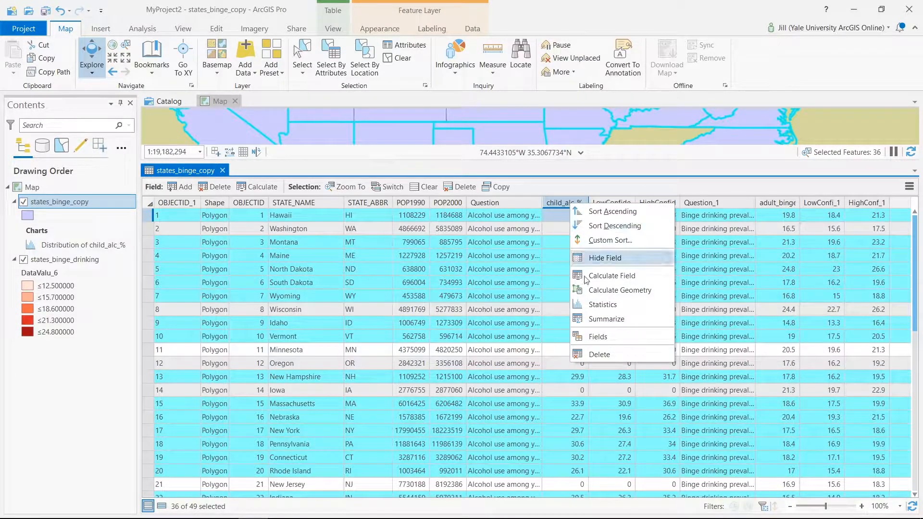
click(589, 305)
mouse_move(637, 285)
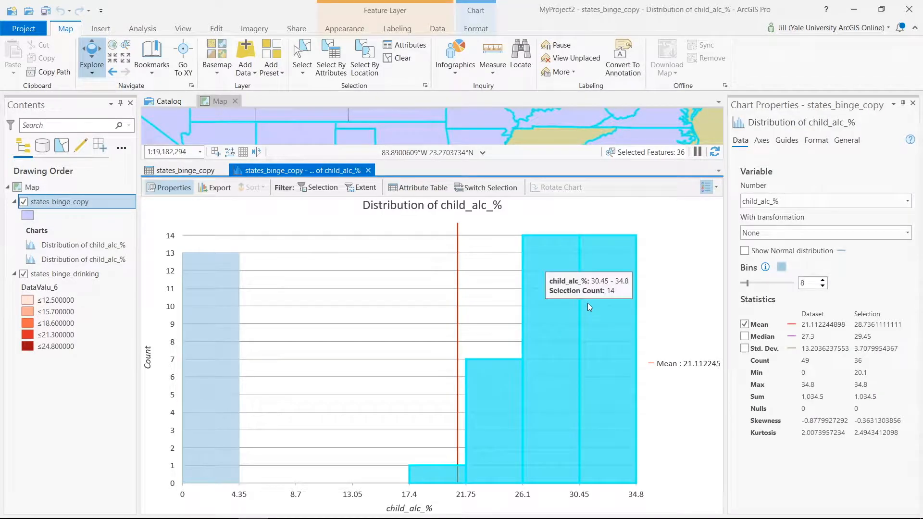
click(761, 283)
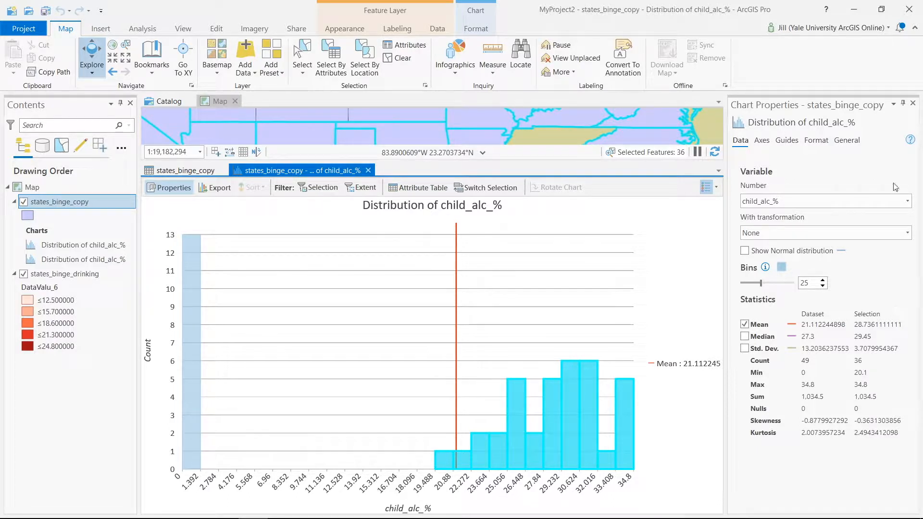
Close the chart properties and distribution chart, and clear the selection of states.
click(912, 105)
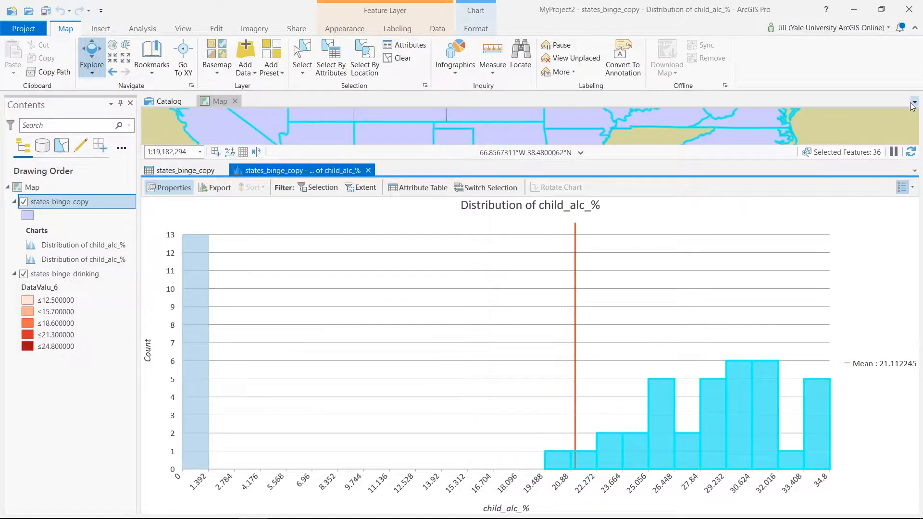
click(368, 170)
click(391, 59)
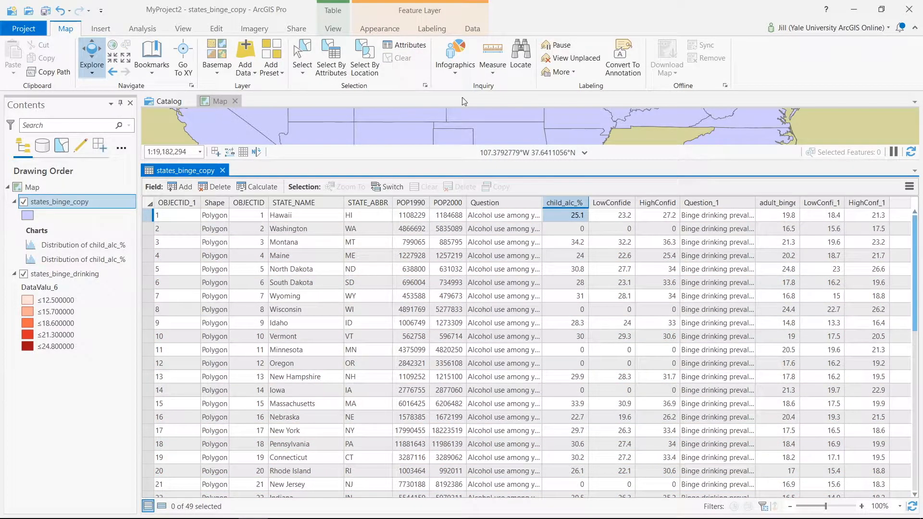
Bring up the available field operations for child_alc_% in the attribute table.
right_click(570, 201)
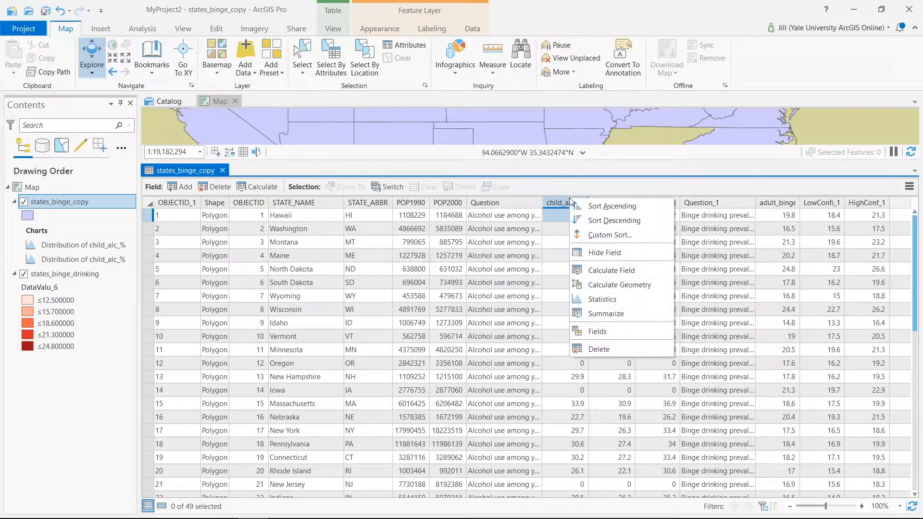